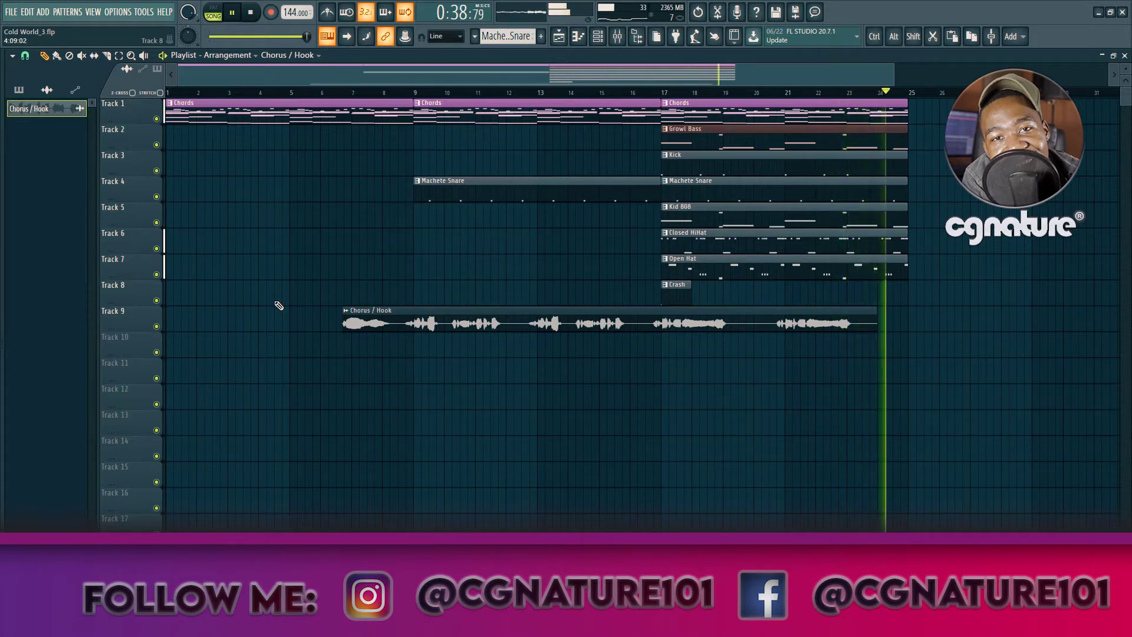
- Stop playback, route the Chorus / Hook audio clip to mixer track 30 and close its channel settings
key(space)
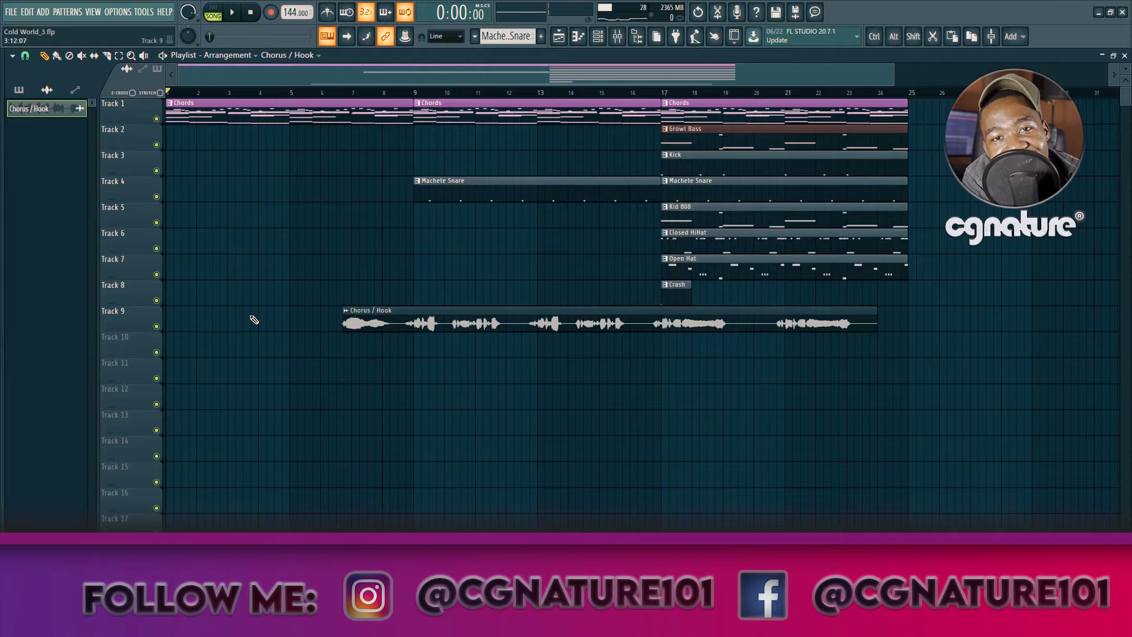
double_click(390, 315)
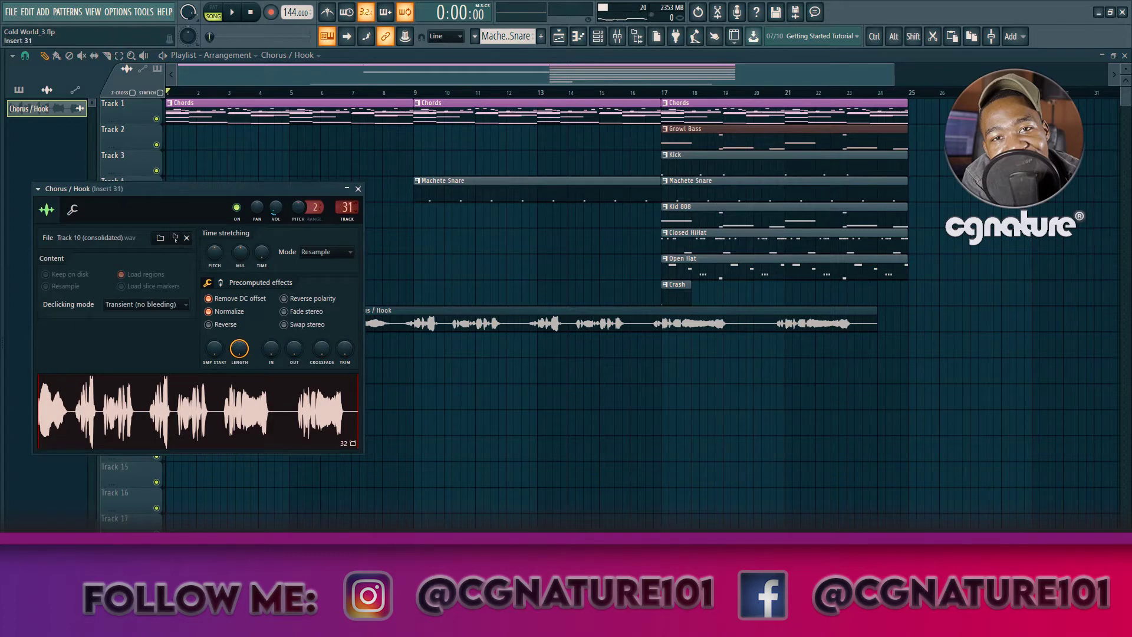
double_click(345, 207)
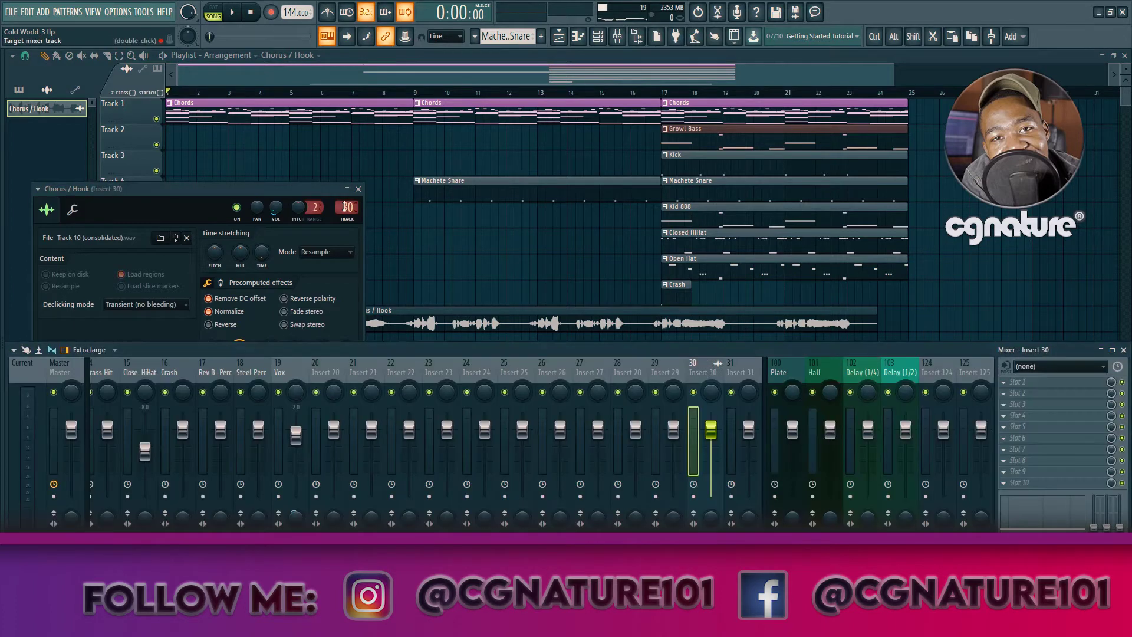
click(358, 189)
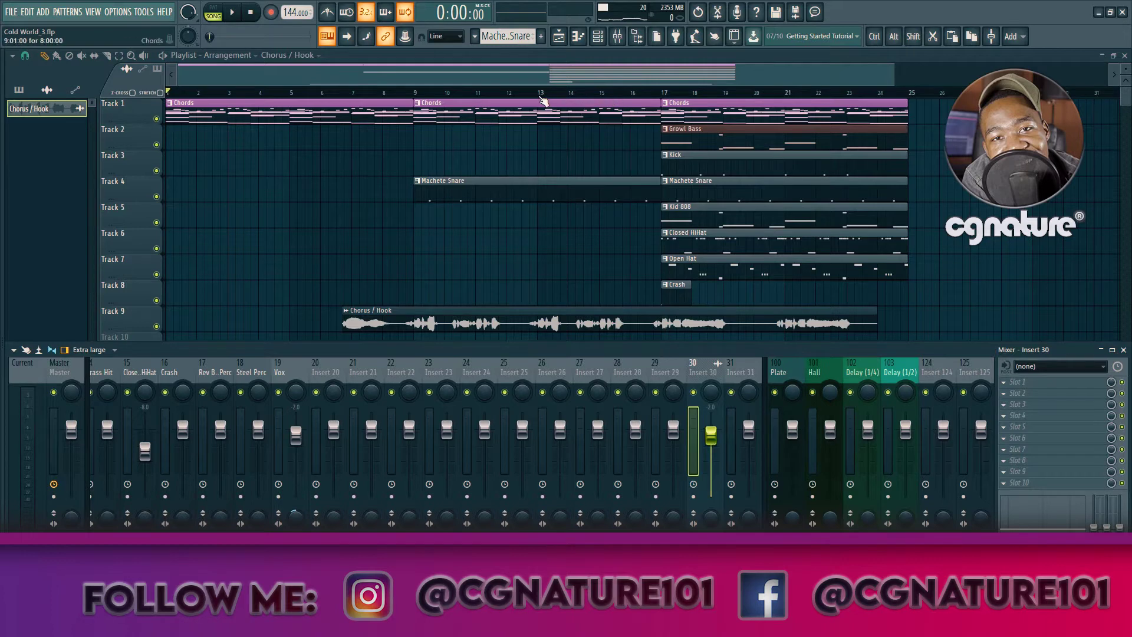
- Audition the unprocessed Chorus / Hook vocal from around bar 9 with the mixer open
click(413, 93)
key(space)
key(F9)
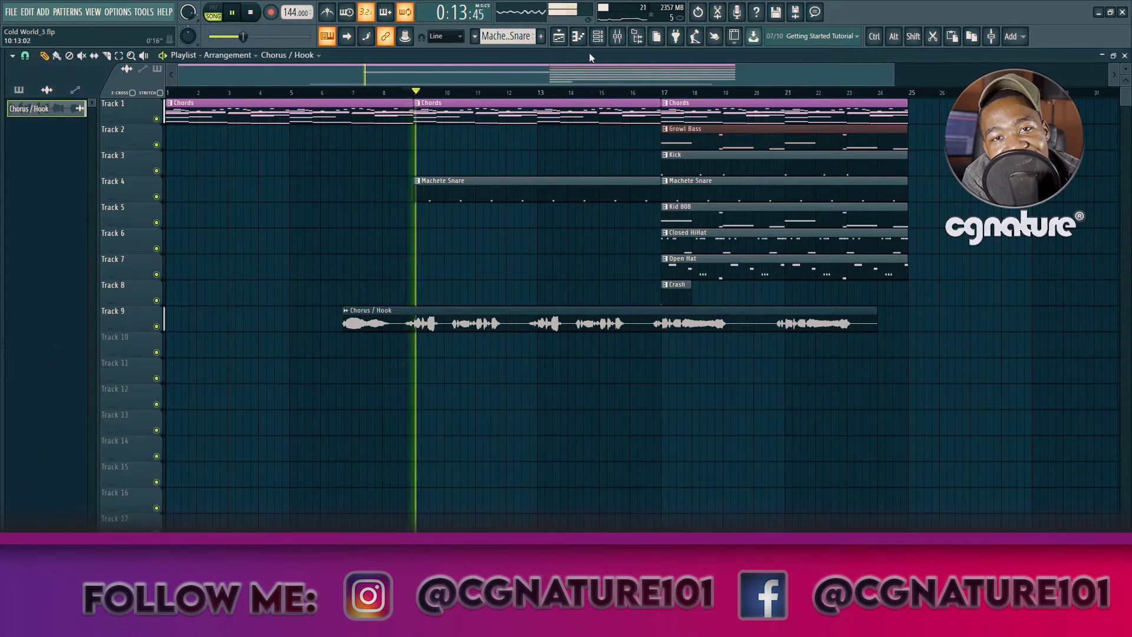
click(618, 37)
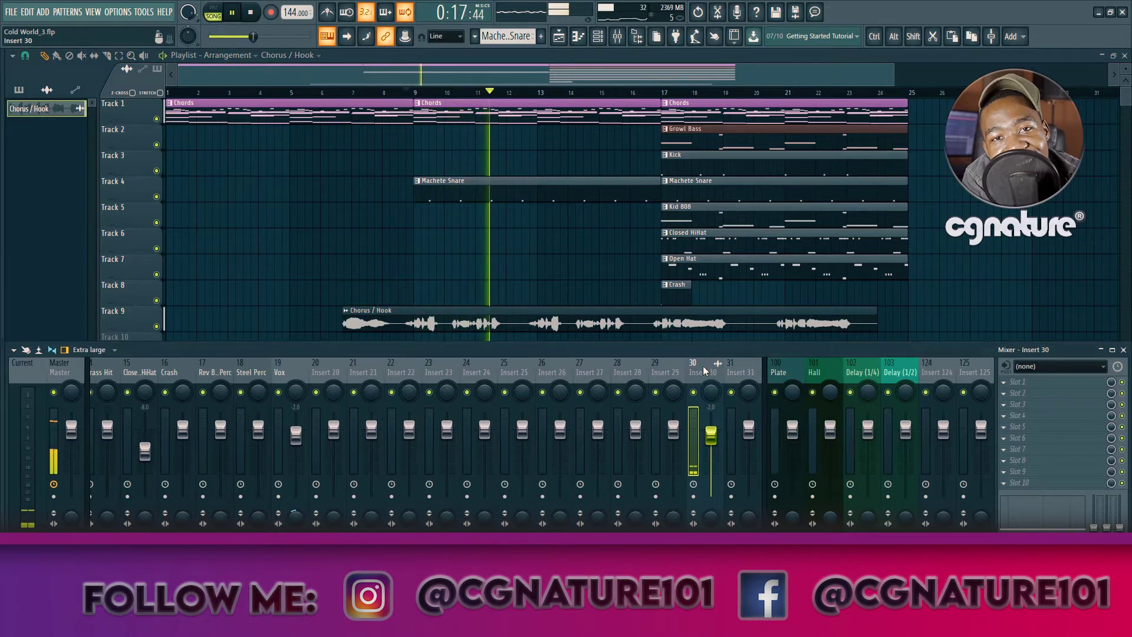
key(space)
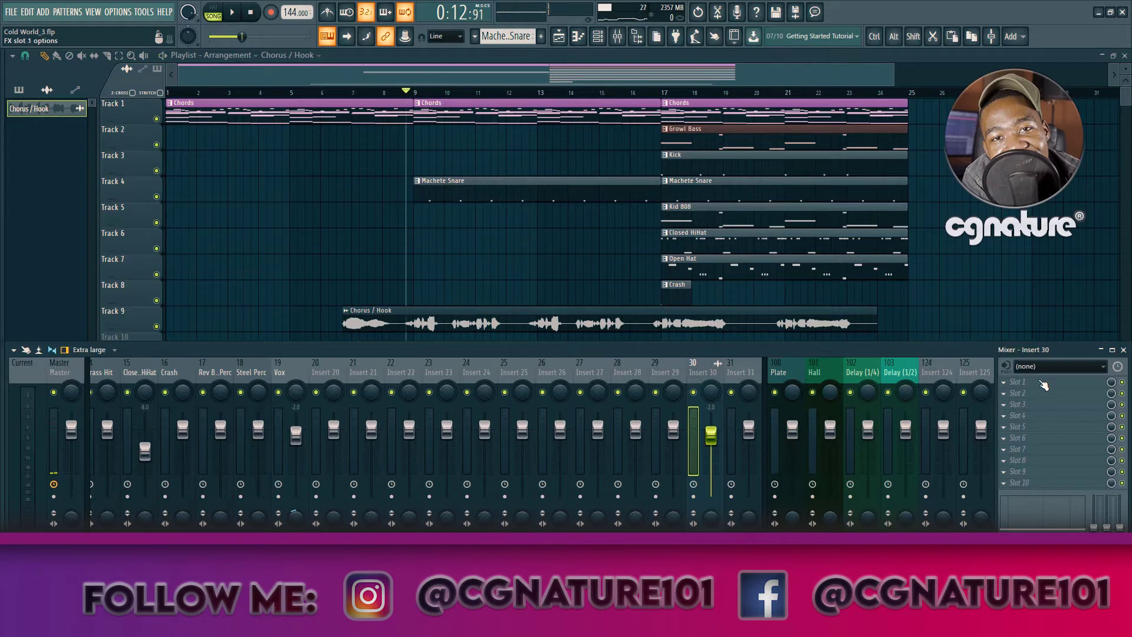
- Load Auto-Tune VST into the first effect slot of Insert 30, with Alto/Tenor Voice input, key E and Minor scale
click(1043, 383)
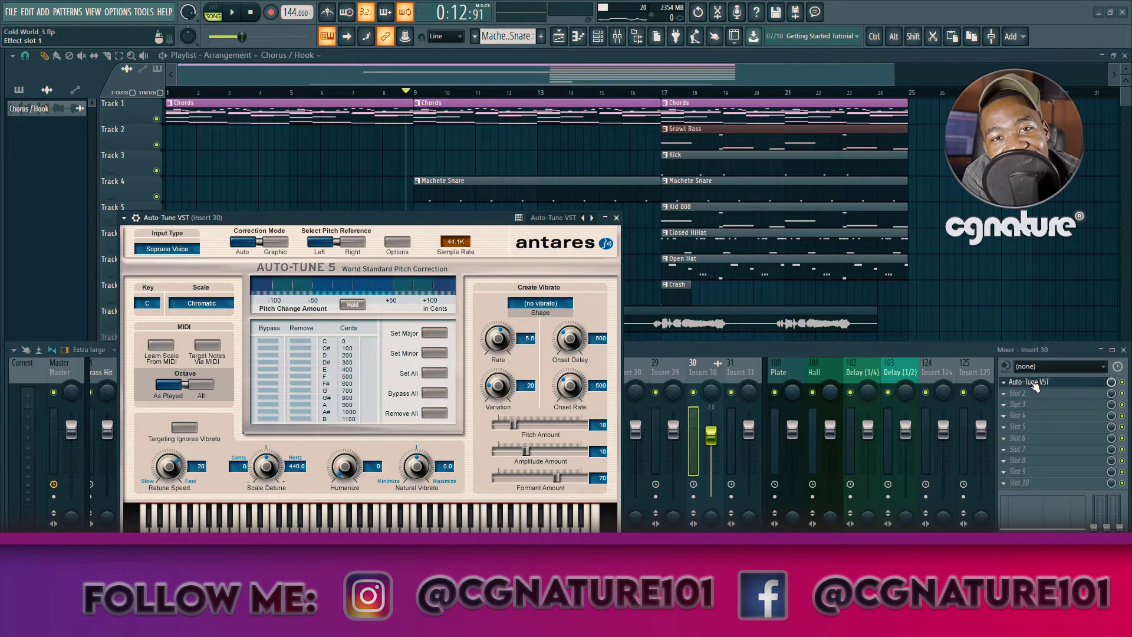
click(175, 250)
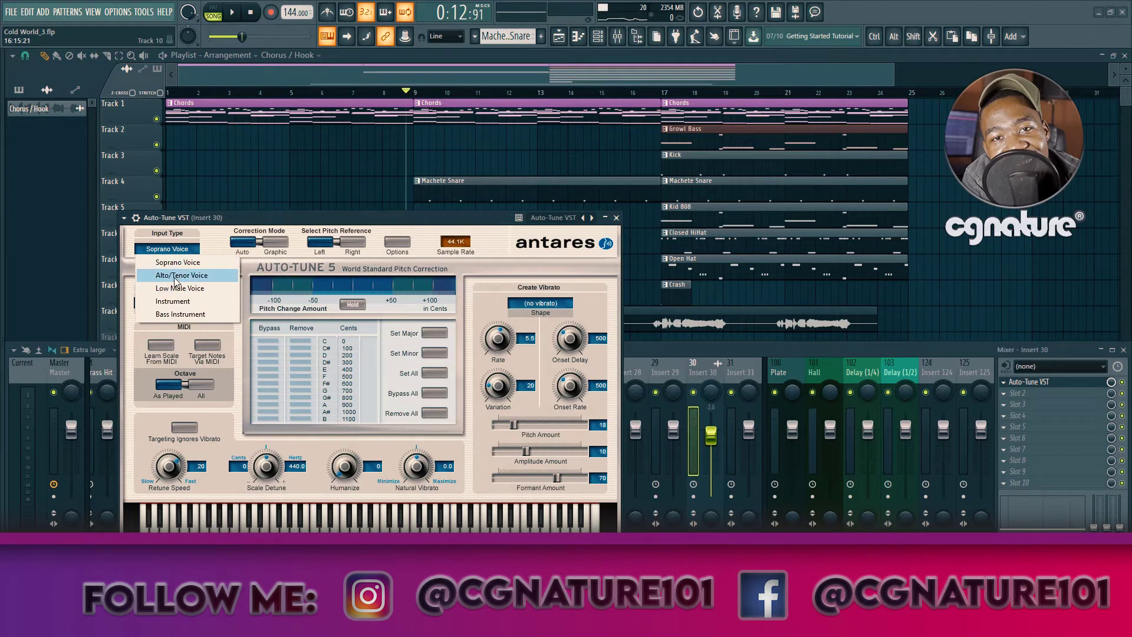
click(177, 276)
click(147, 306)
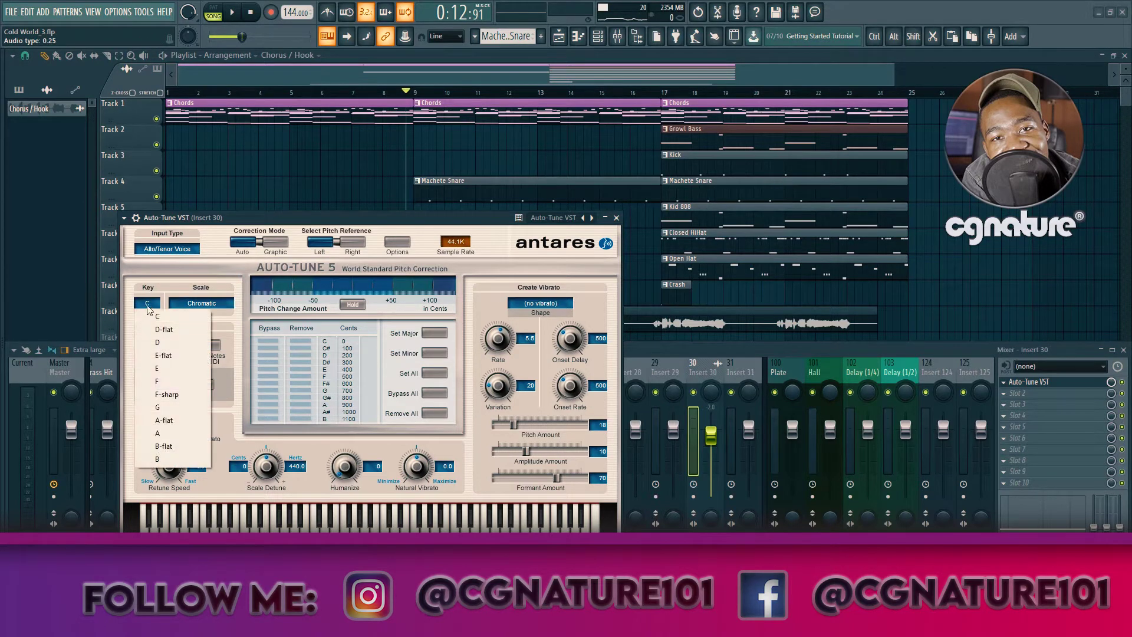
click(157, 369)
click(177, 307)
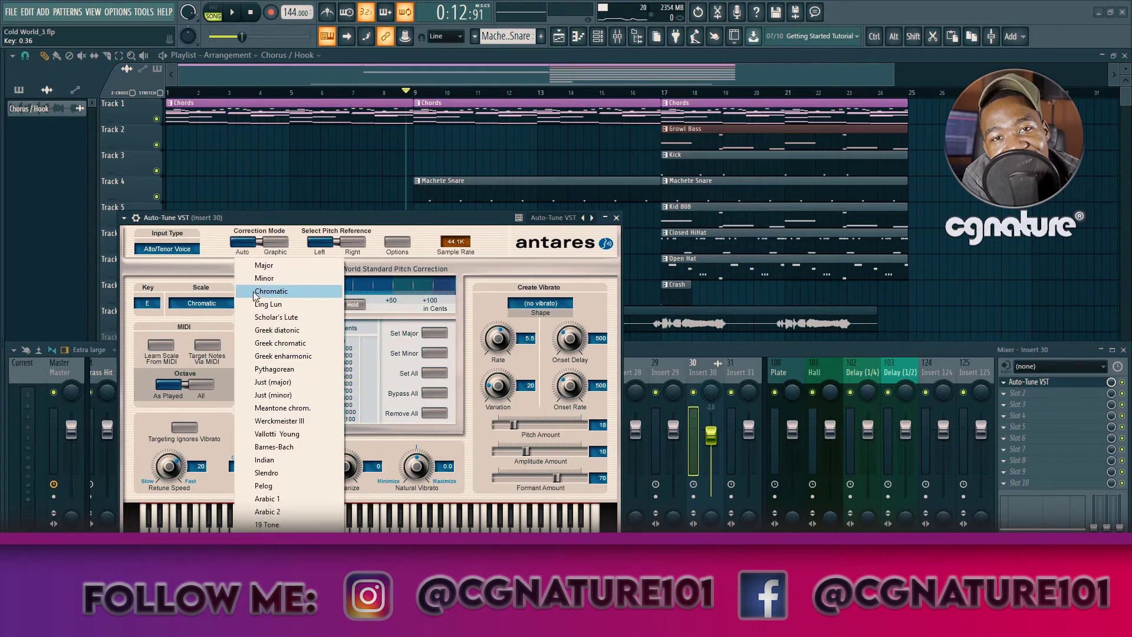
click(259, 279)
- Set Auto-Tune's Retune Speed to 12 and Humanize to 60 while auditioning the vocal, and close the plugin
drag(170, 468, 169, 465)
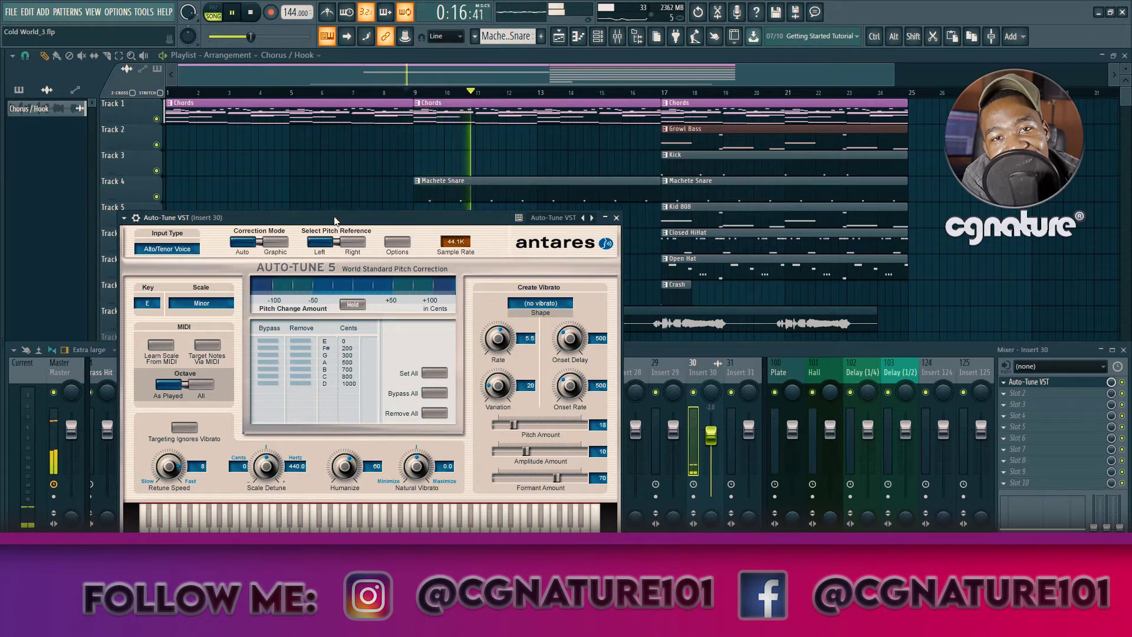
drag(173, 464, 161, 468)
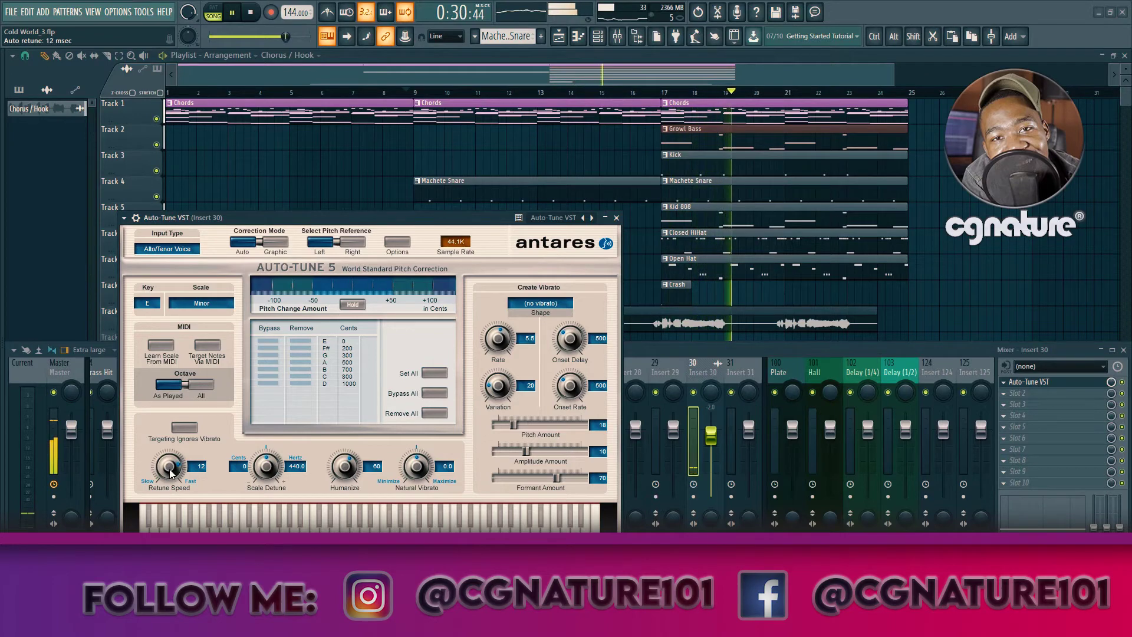
click(617, 217)
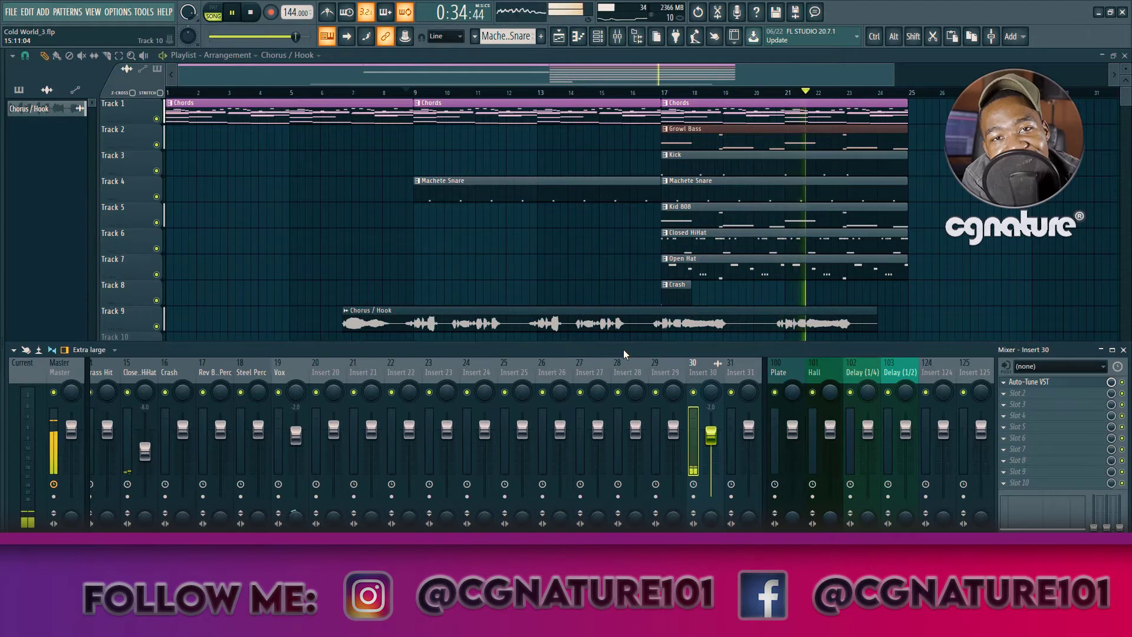
key(space)
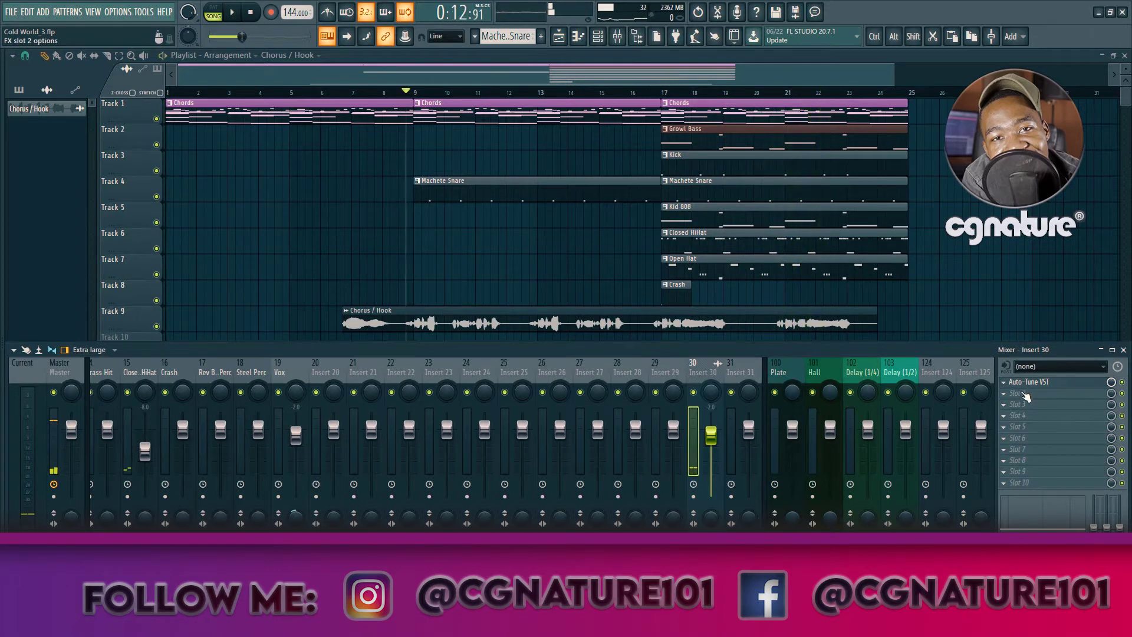
- Add Fruity parametric EQ 2 to Insert 30's second slot and shape band 1 into a steep high-pass filter
click(1056, 393)
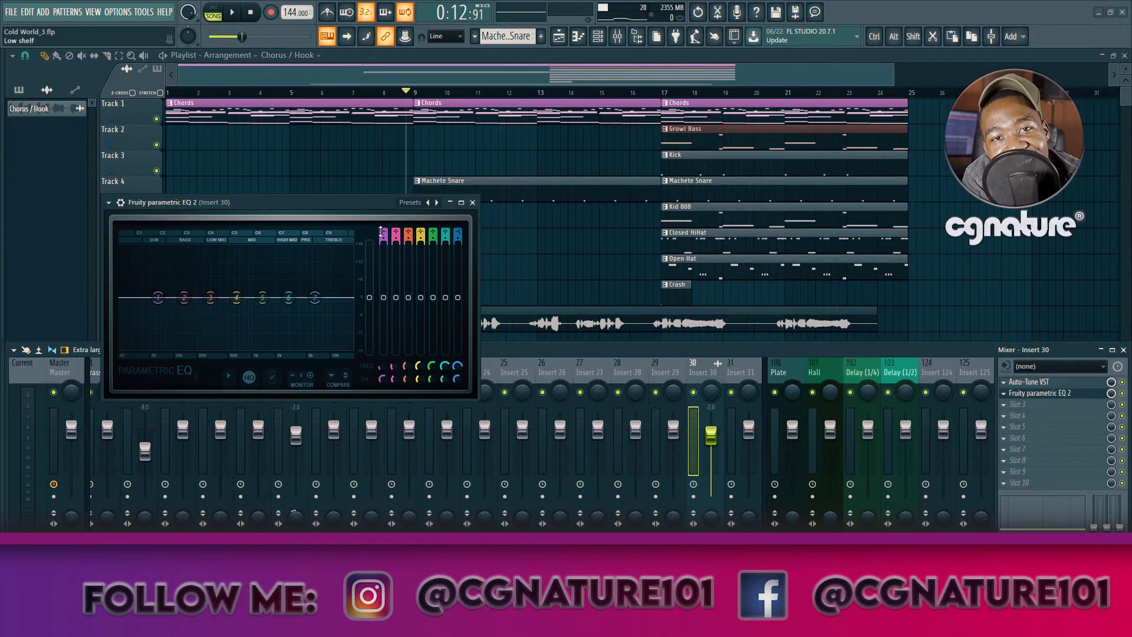
scroll(382, 231, down, 3)
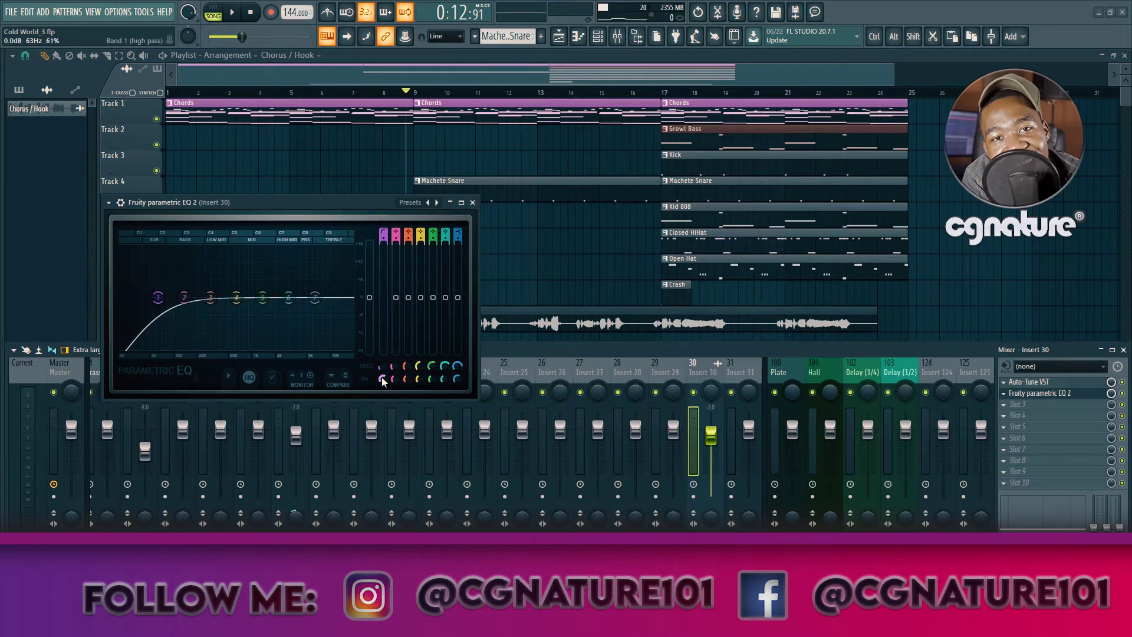
right_click(158, 296)
mouse_move(177, 340)
click(213, 342)
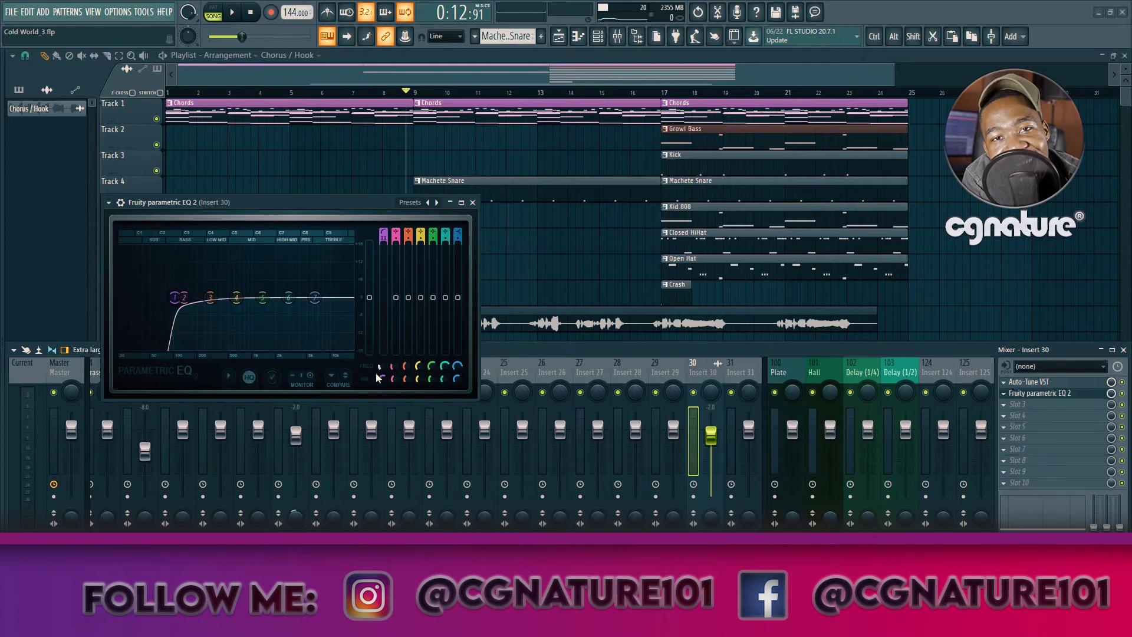
- Audition the vocal through the high-pass filter and move the equalizer to the middle of the workspace
key(space)
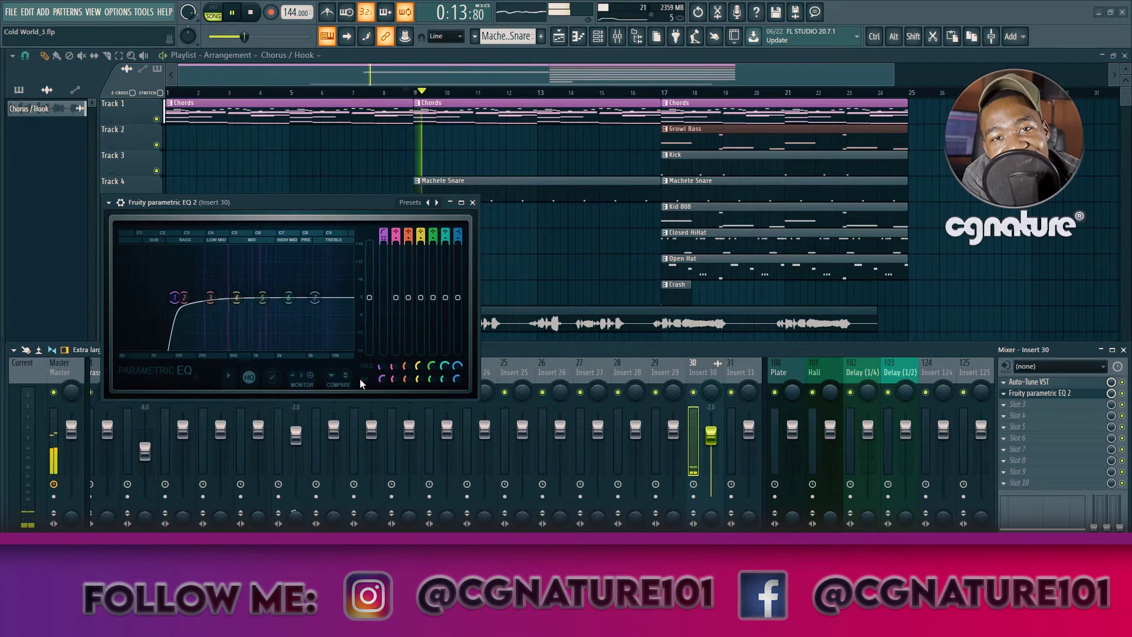
key(space)
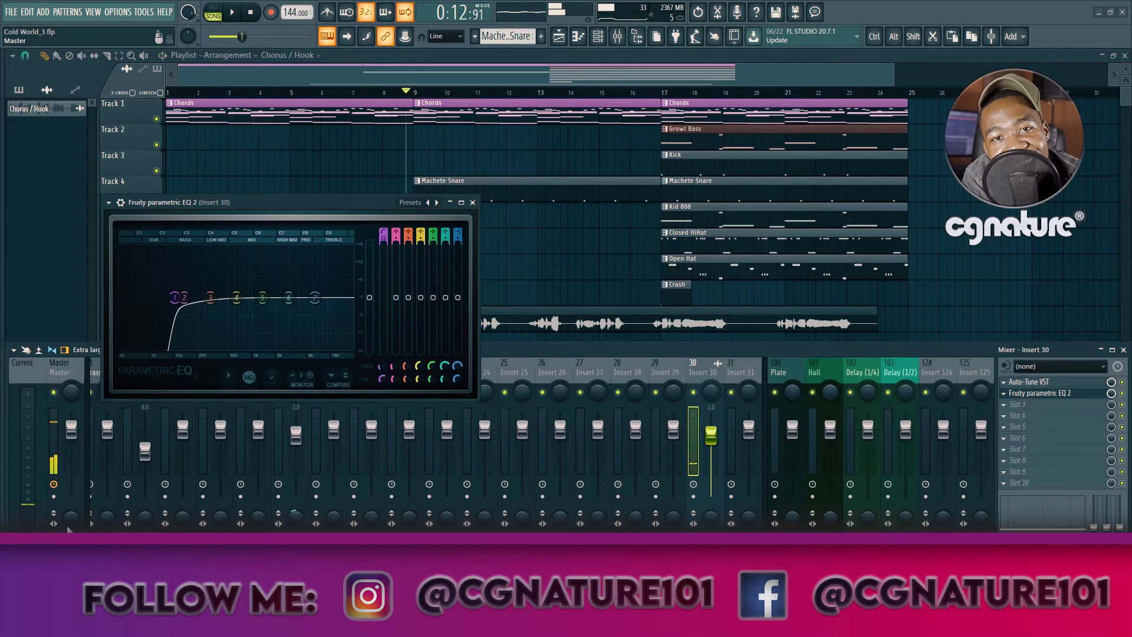
click(69, 522)
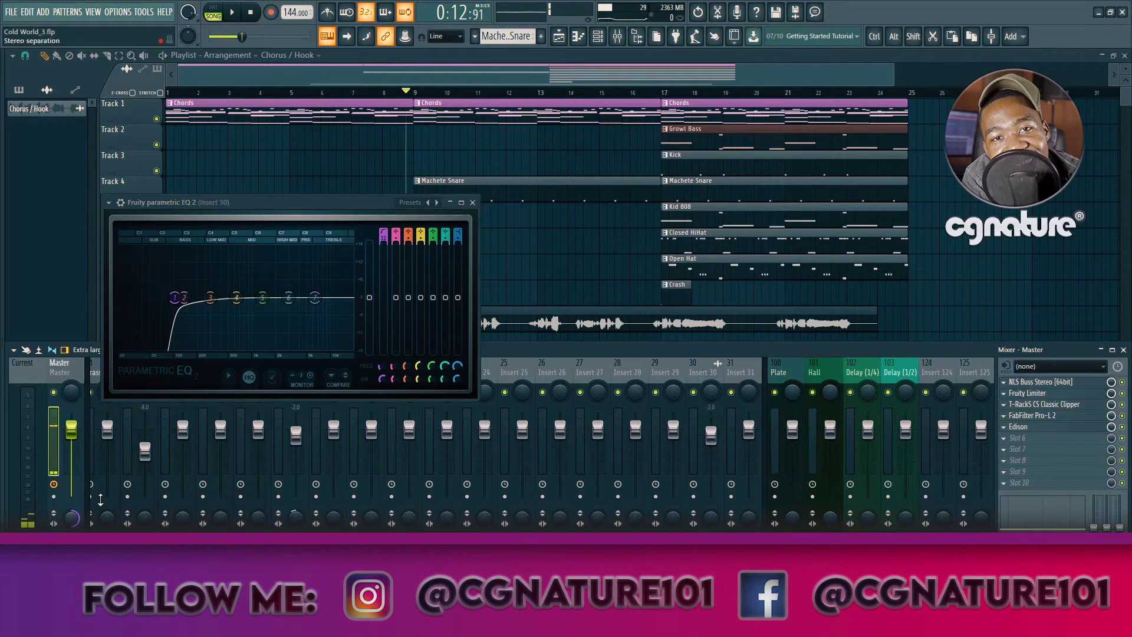
drag(231, 207, 497, 202)
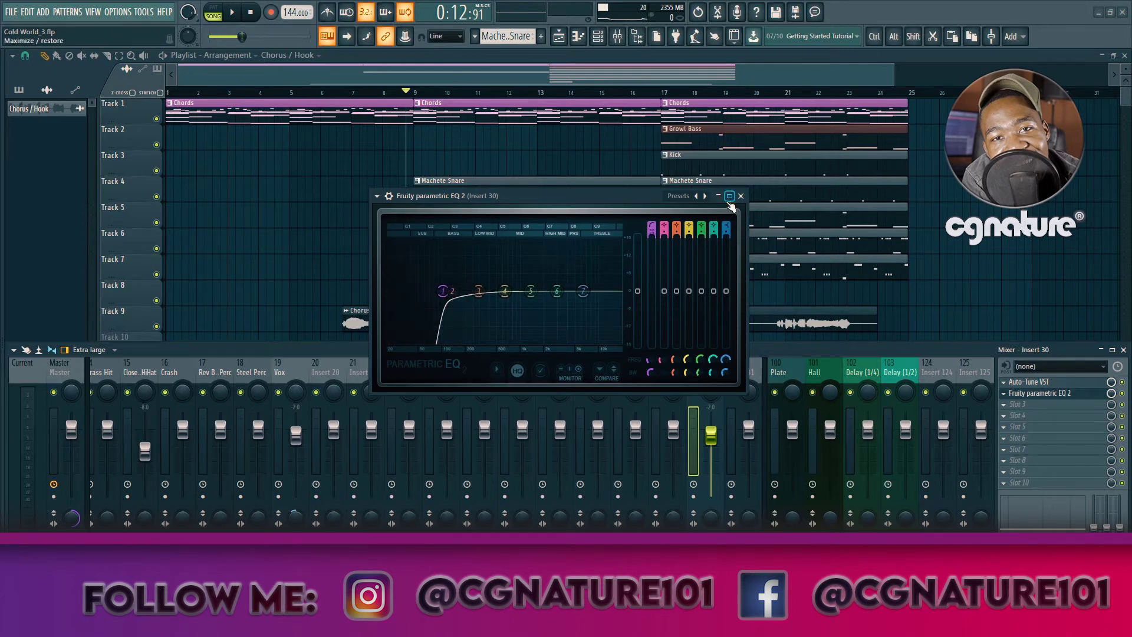
- Sweep a narrow boost on equalizer band 2 during playback and turn it into a slight cut at about 222 Hz
key(space)
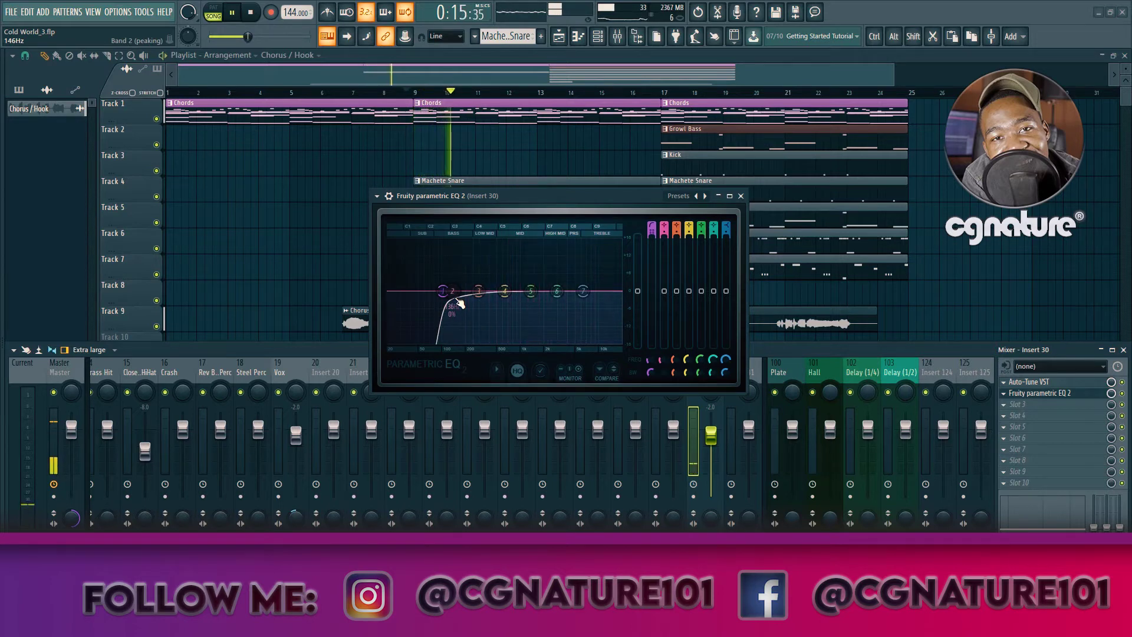
drag(453, 291, 473, 242)
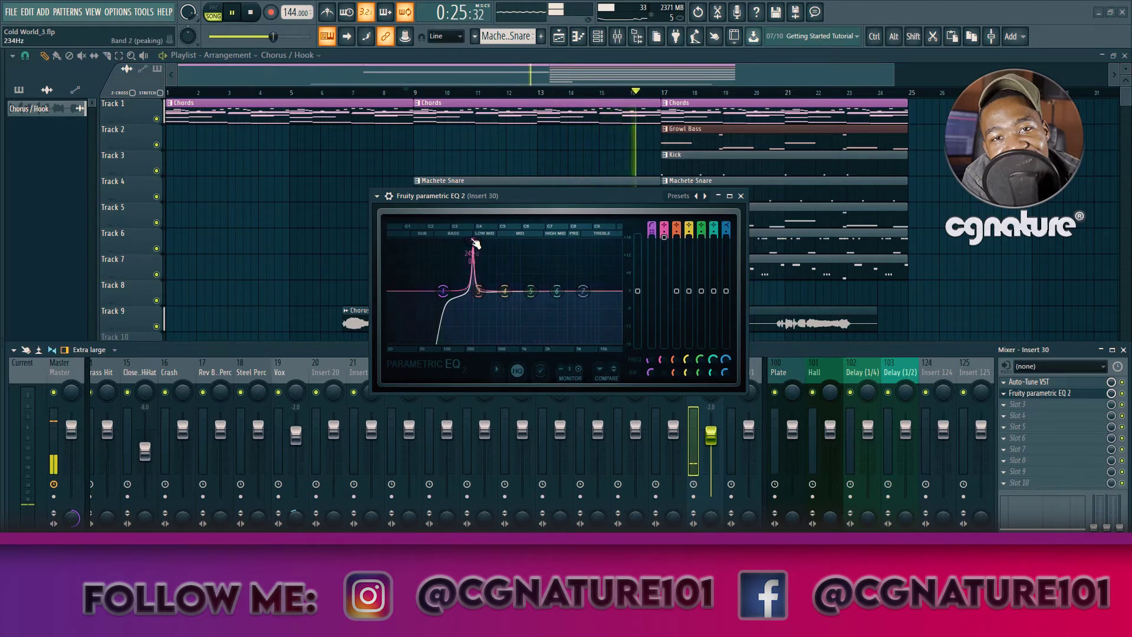
drag(475, 244, 473, 241)
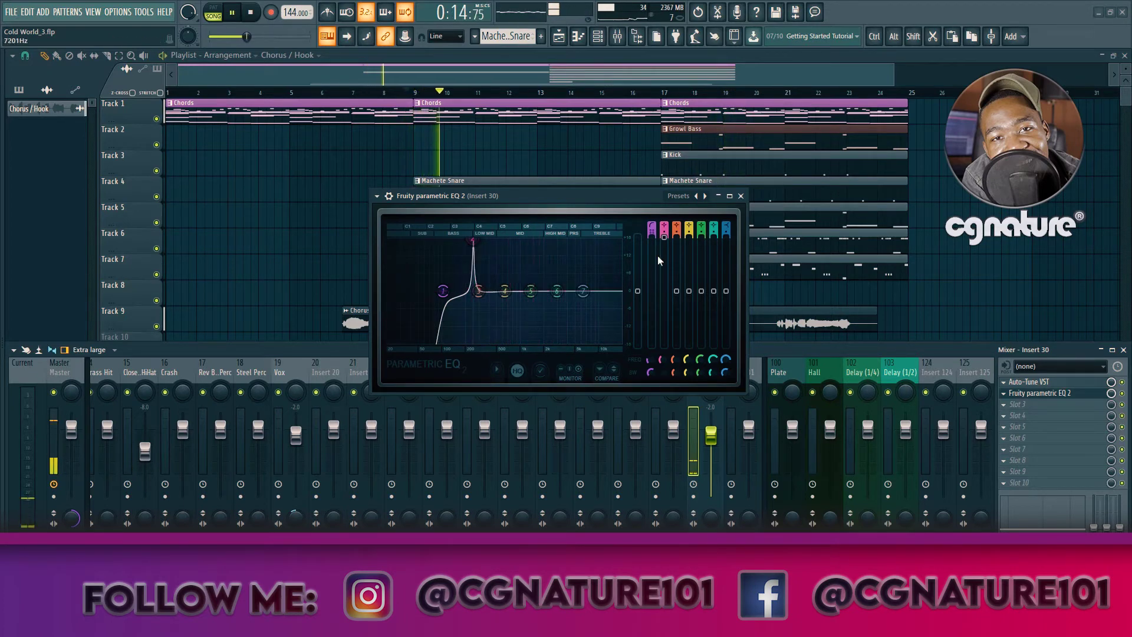
key(space)
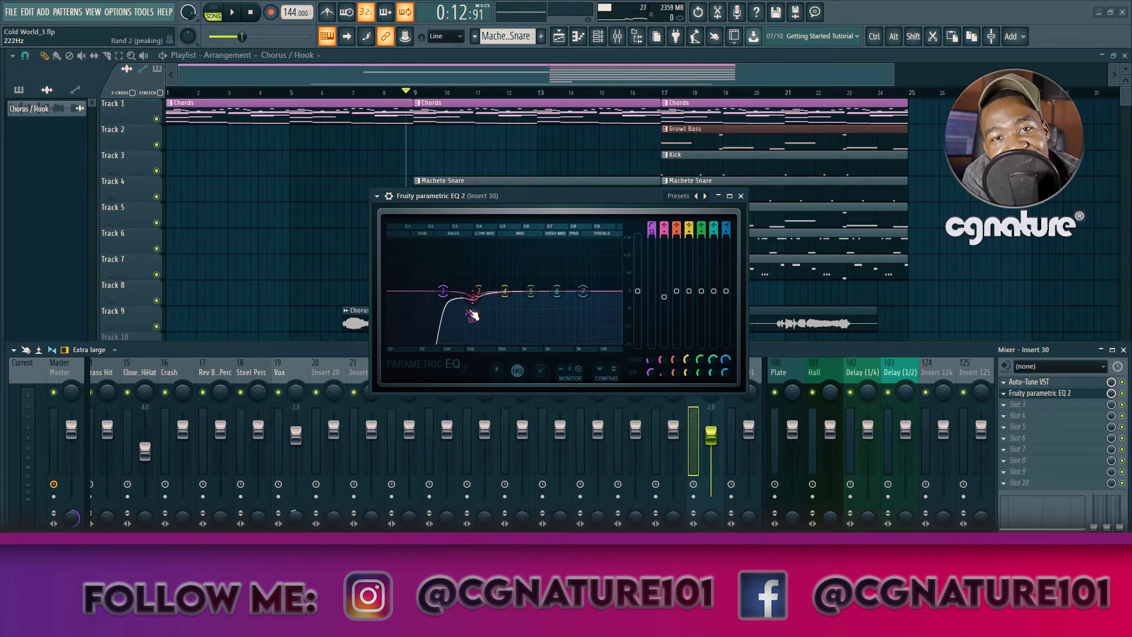
- Sweep a narrow 18 dB boost on equalizer band 3 to about 490 Hz and turn it into a slight cut
key(space)
drag(479, 291, 497, 242)
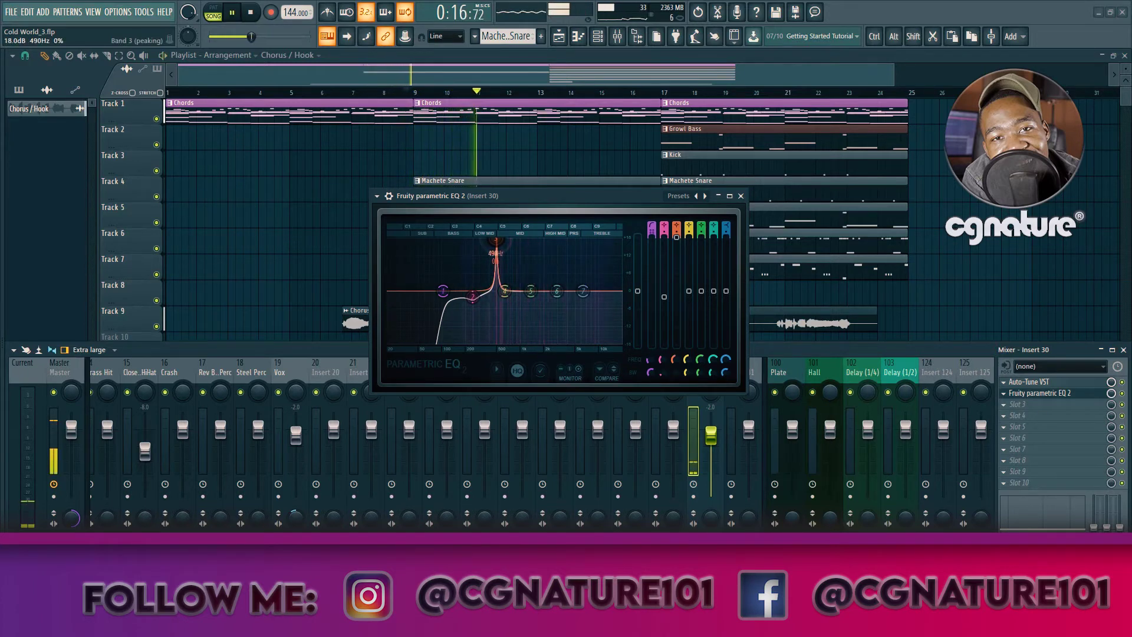
key(space)
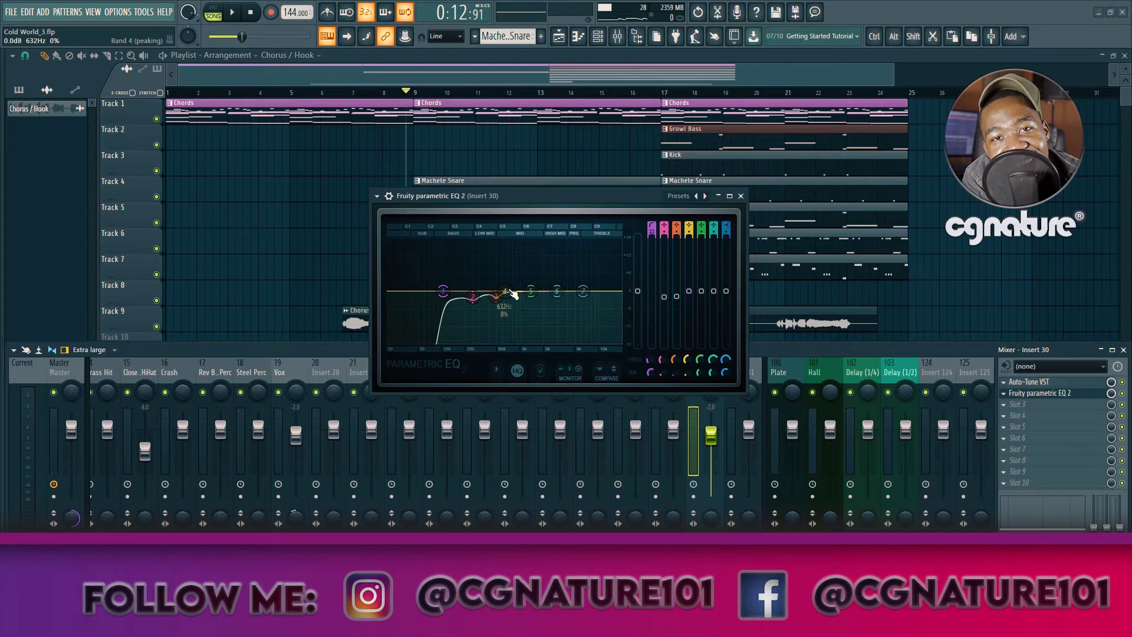
- Narrowly boost equalizer band 4 just above band 3 during playback and lower it to a slight cut
key(space)
drag(509, 292, 510, 238)
key(space)
drag(694, 248, 694, 302)
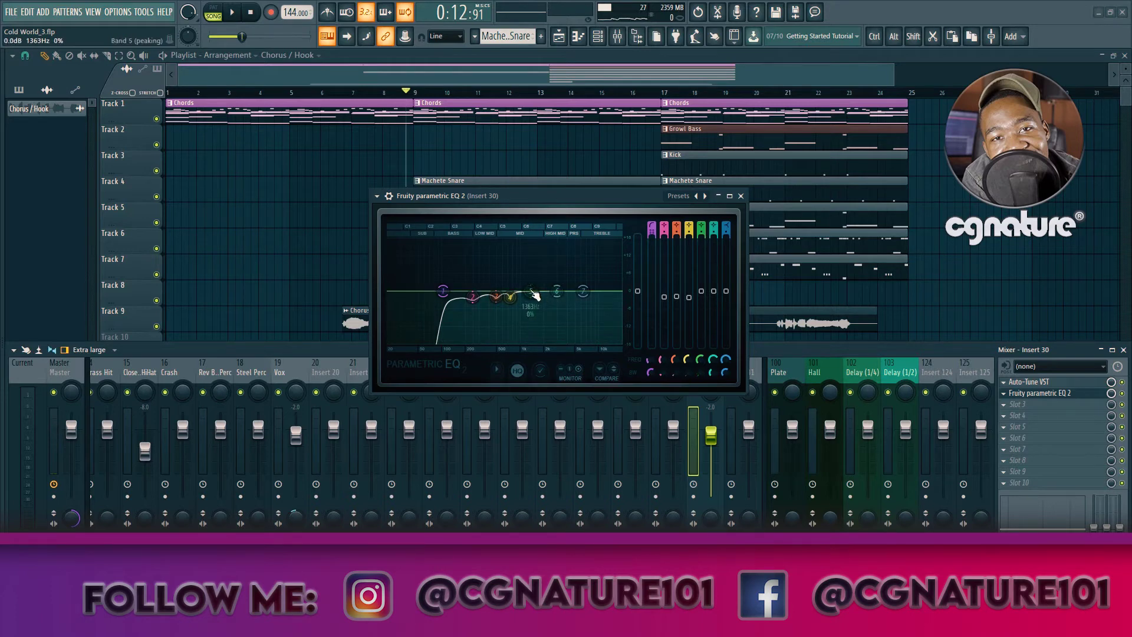
- Boost equalizer band 5 narrowly by 18 dB and sweep it around 1409 Hz while repeatedly auditioning the vocal
drag(535, 294, 532, 241)
key(space)
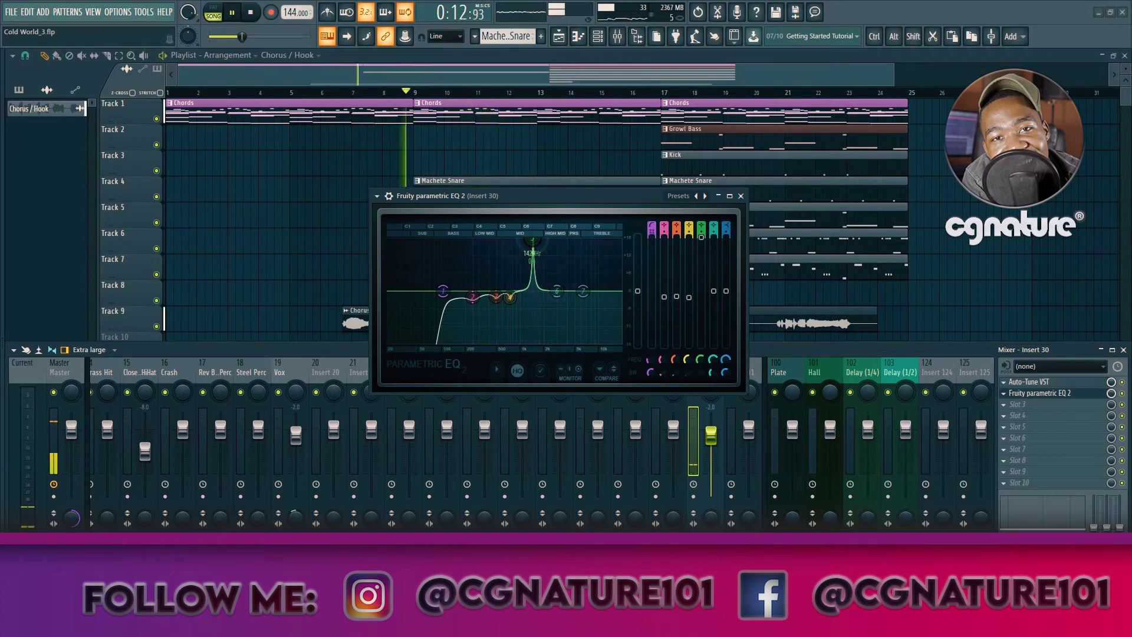
key(space)
key(space)
drag(532, 242, 533, 241)
key(space)
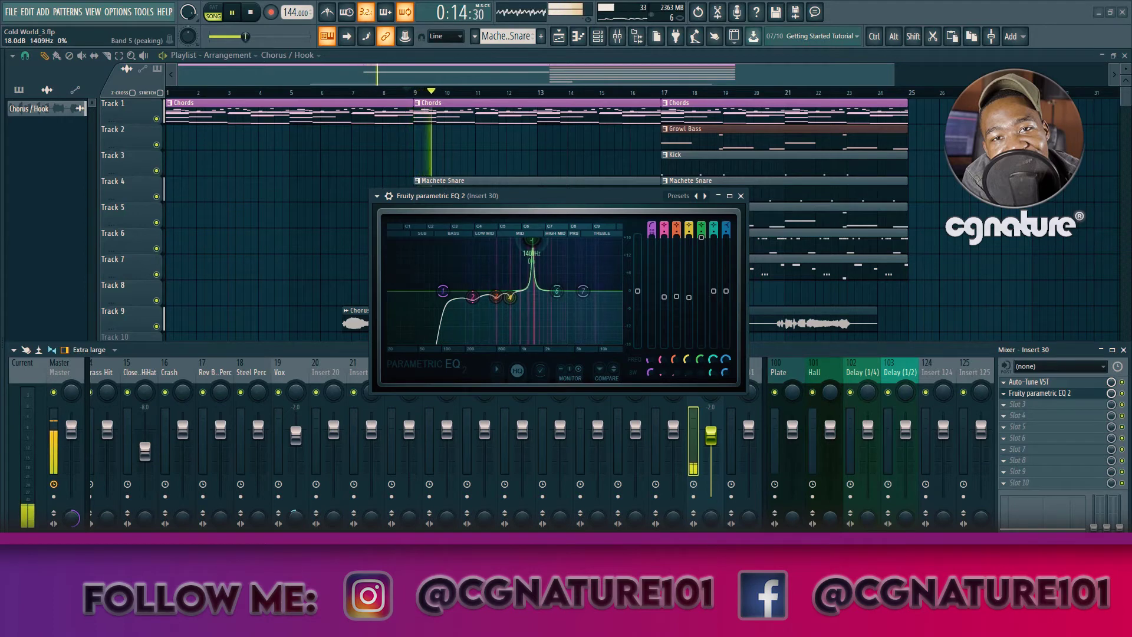
key(space)
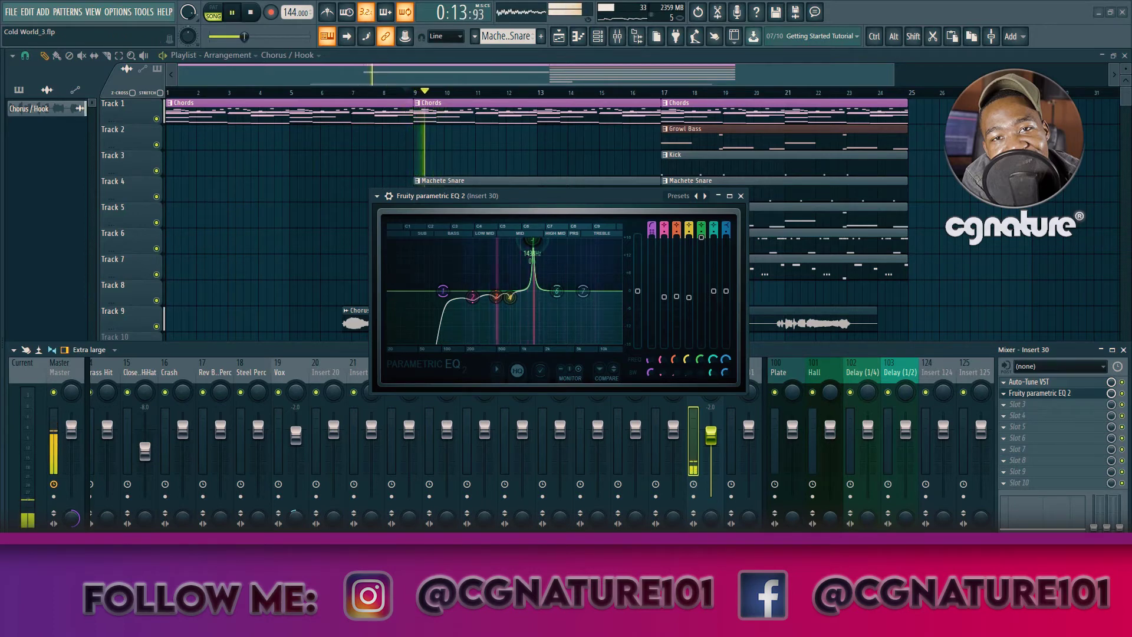
key(space)
key(space)
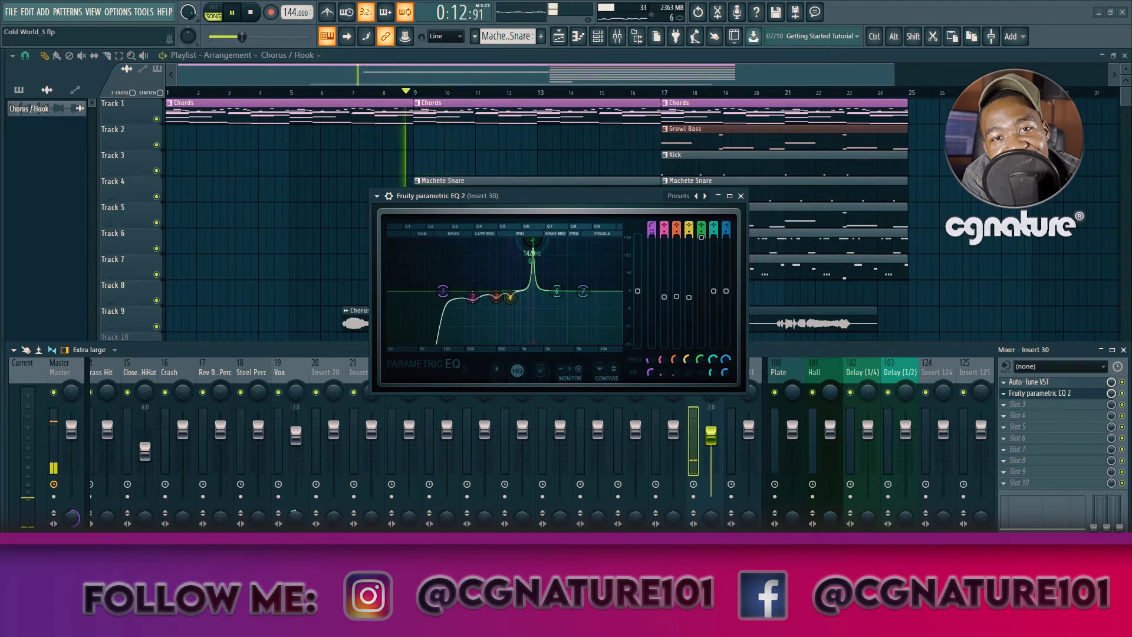
- Nudge band 5's boost to about 1448 Hz, audition it, and shift it slightly higher in the enlarged equalizer
drag(533, 242, 533, 242)
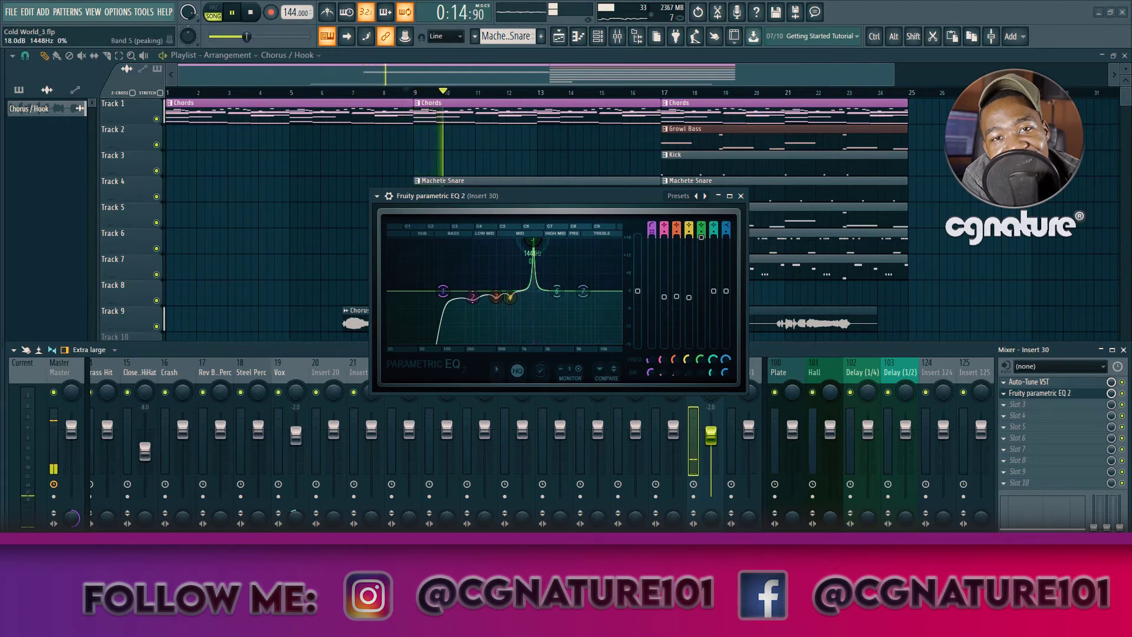
key(space)
key(space)
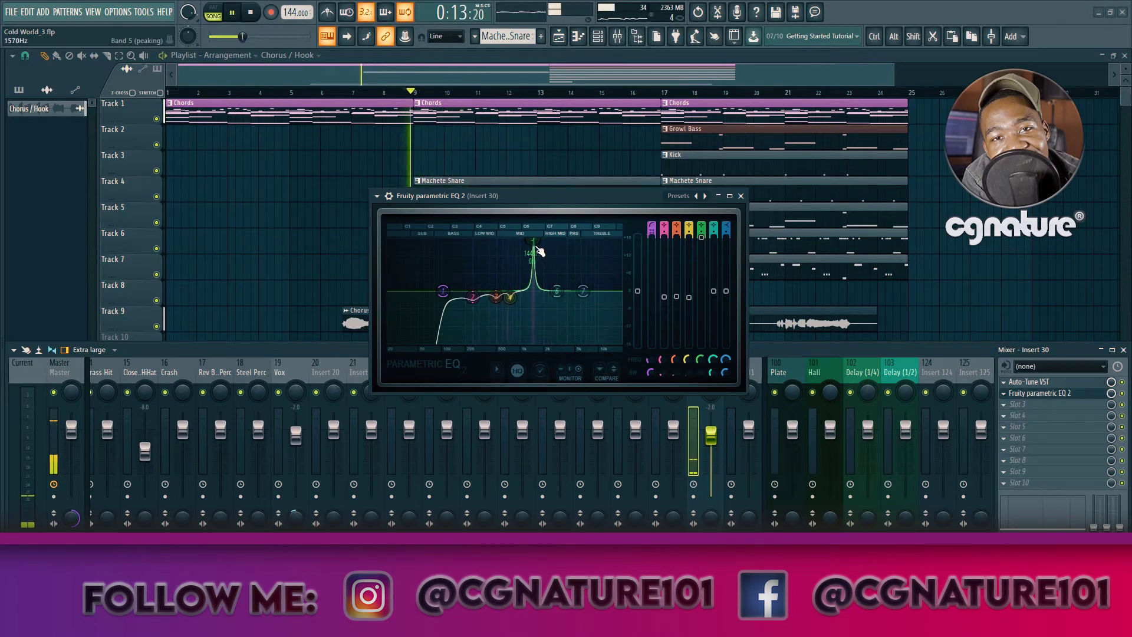
key(space)
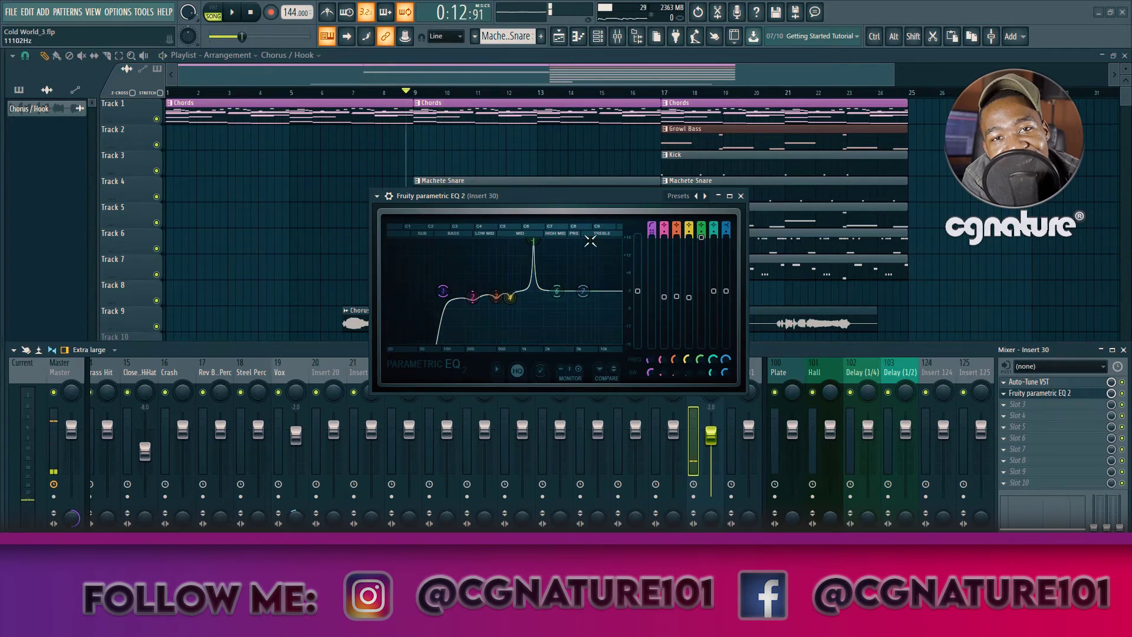
click(730, 196)
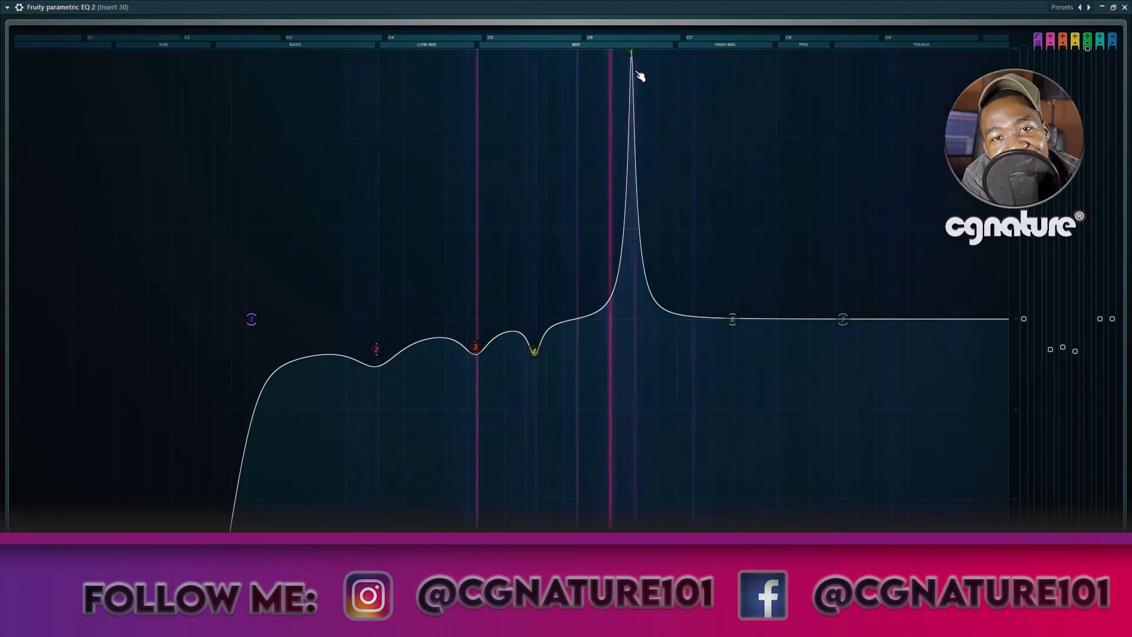
drag(630, 52, 633, 52)
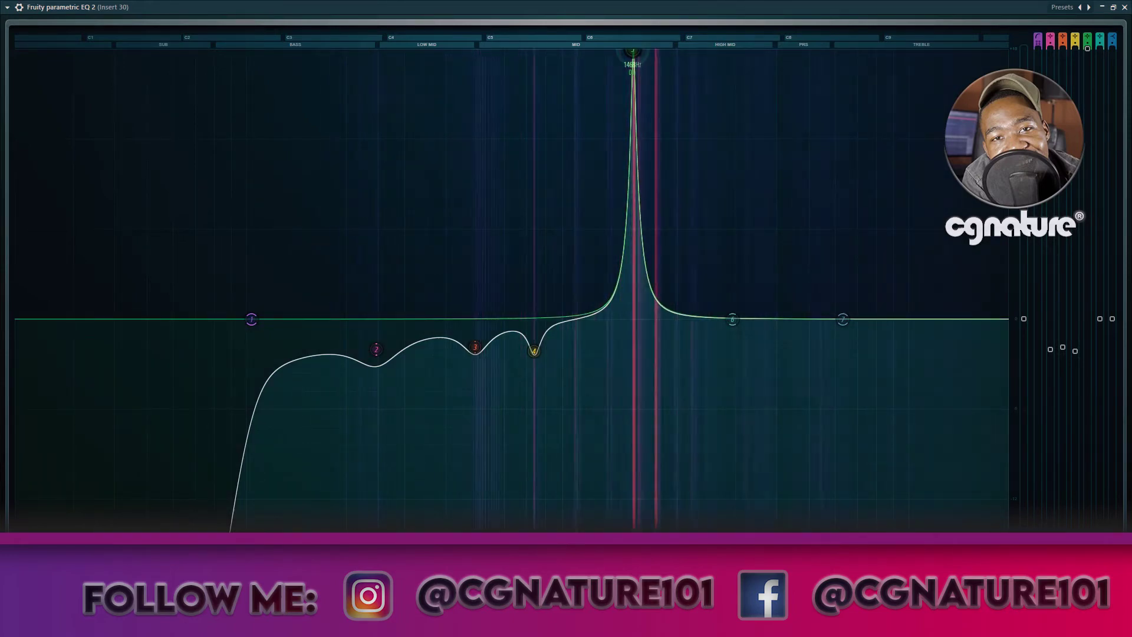
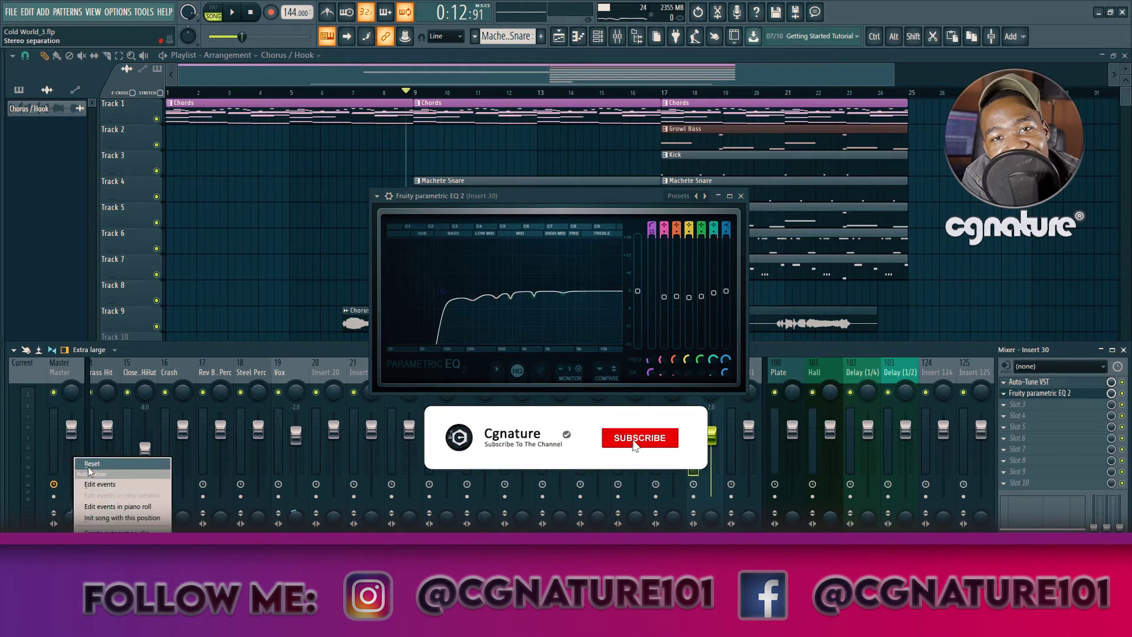
- Close the equalizer and compare the vocal playback with Fruity parametric EQ 2 bypassed and enabled
click(1065, 395)
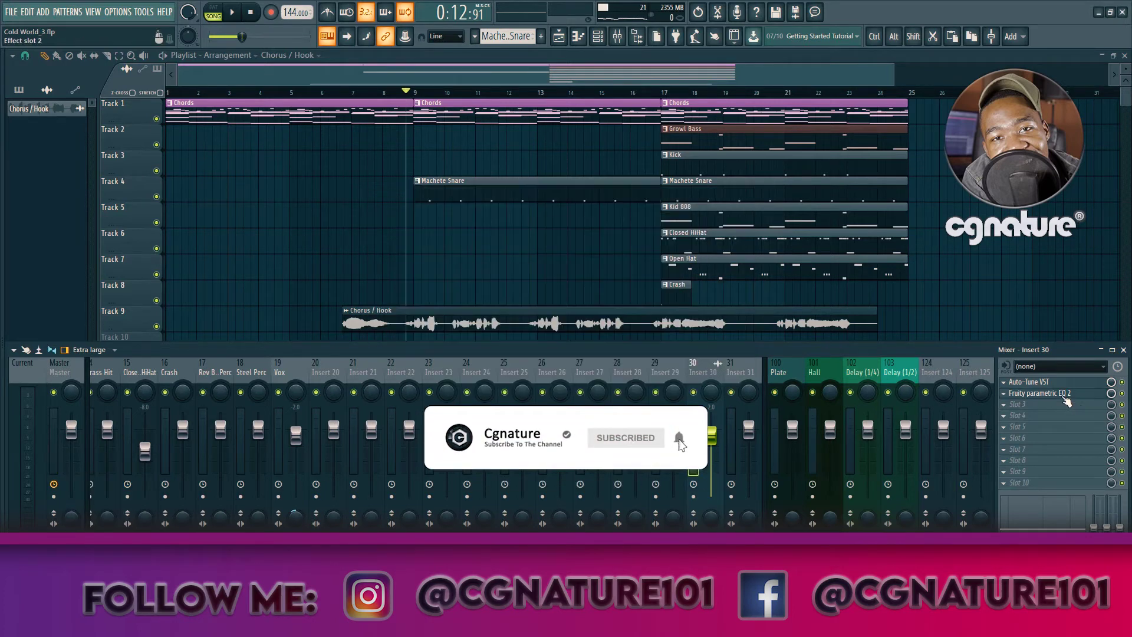
key(space)
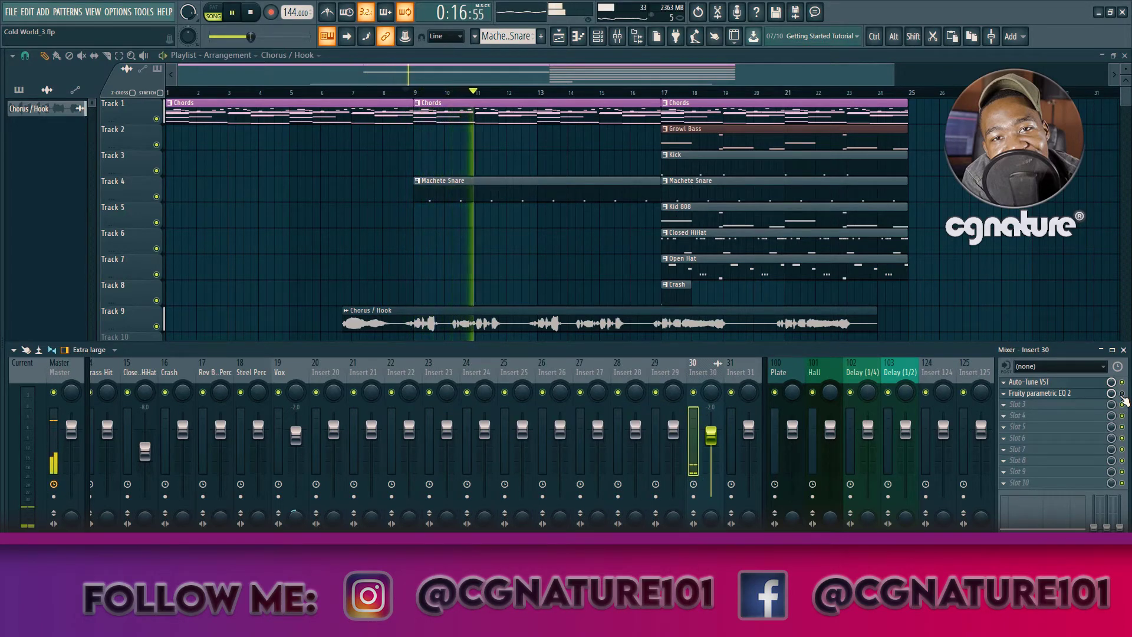
key(space)
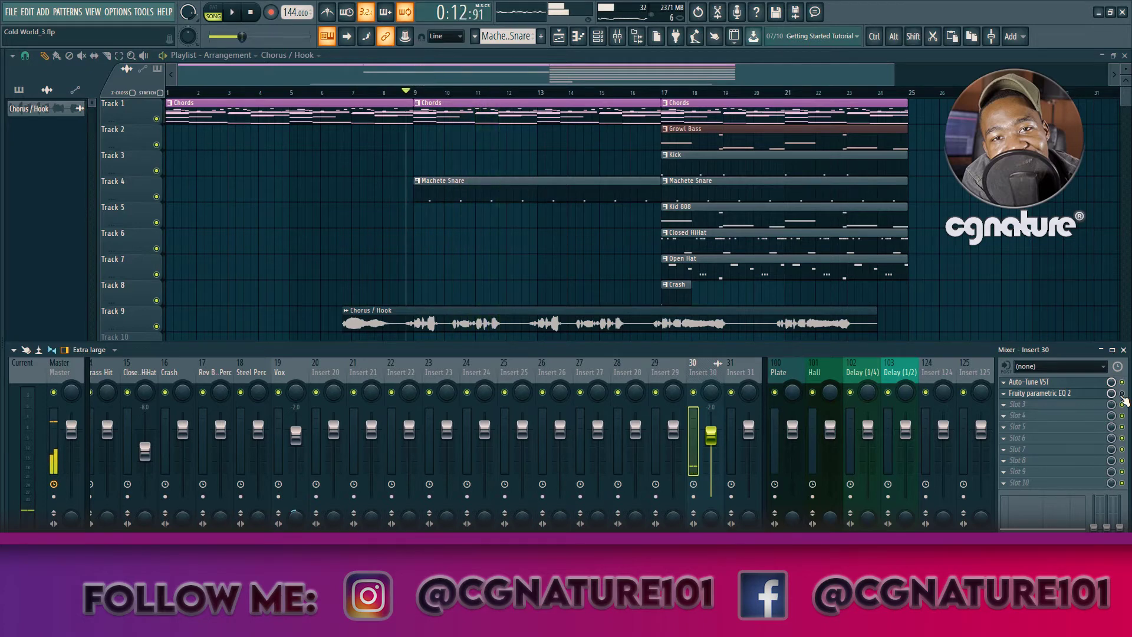
key(space)
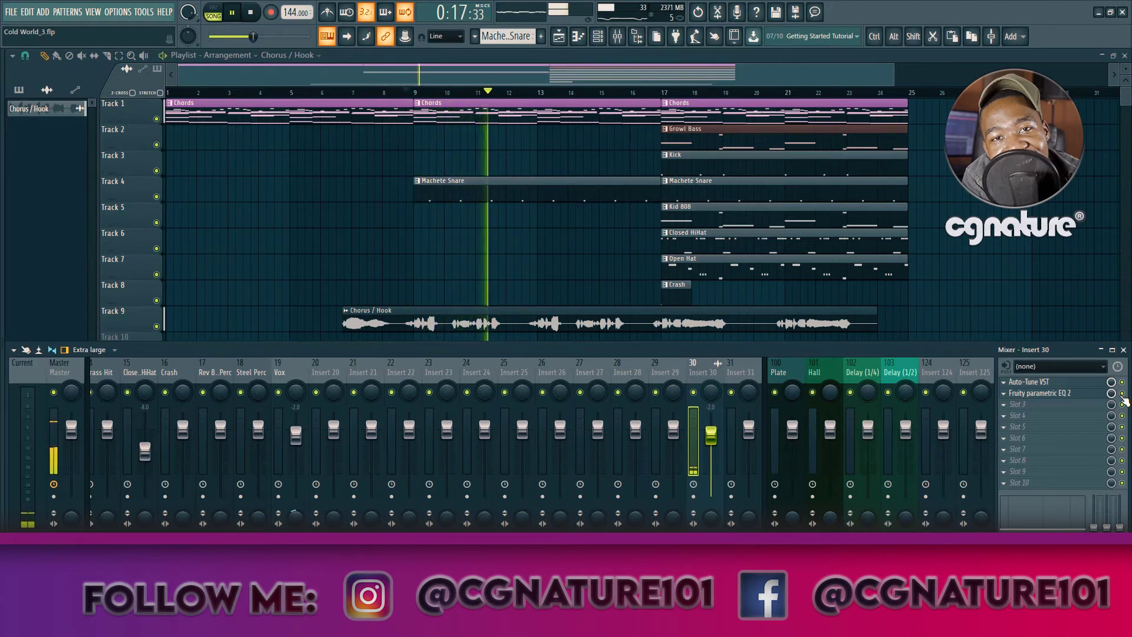
key(space)
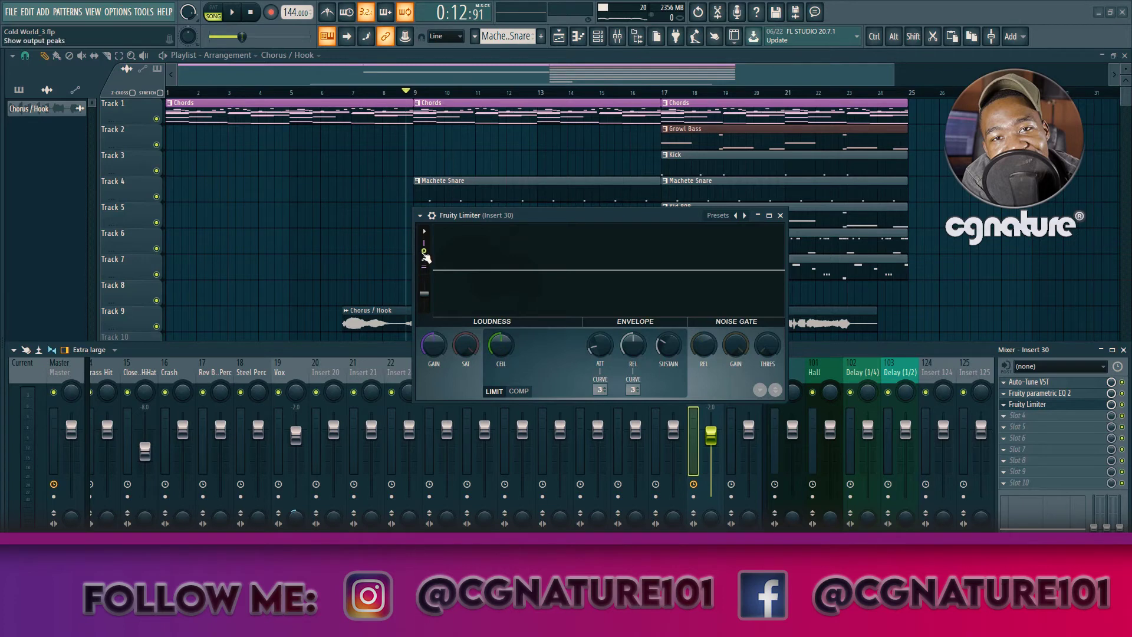
- Switch Fruity Limiter to compressor mode and lower the threshold to the vocal's peak level in the enlarged display
click(519, 392)
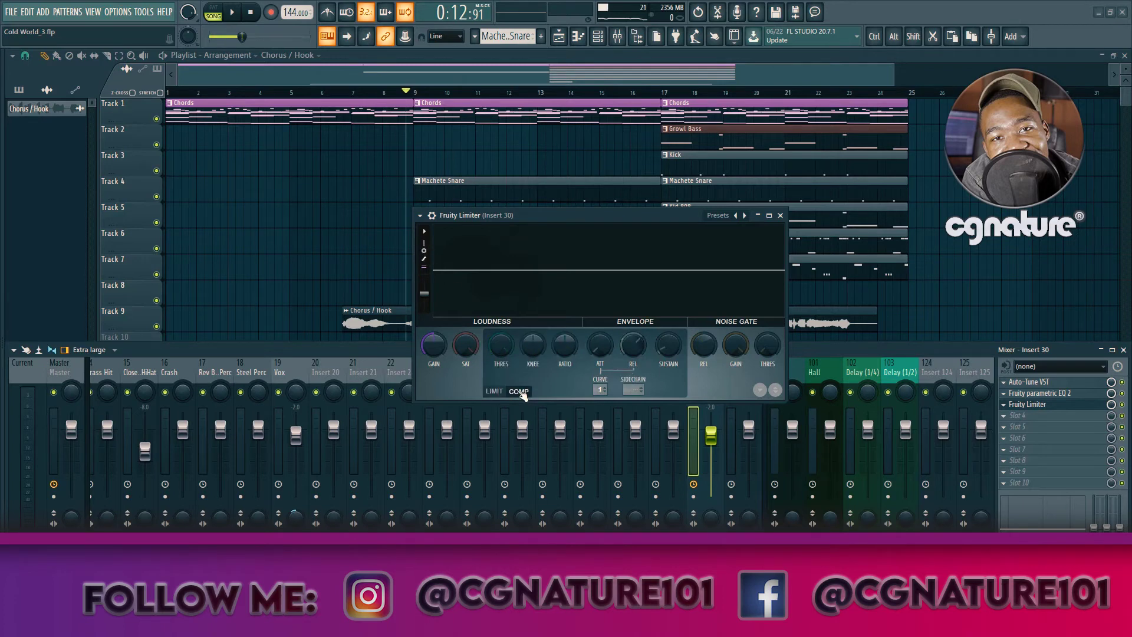
click(769, 216)
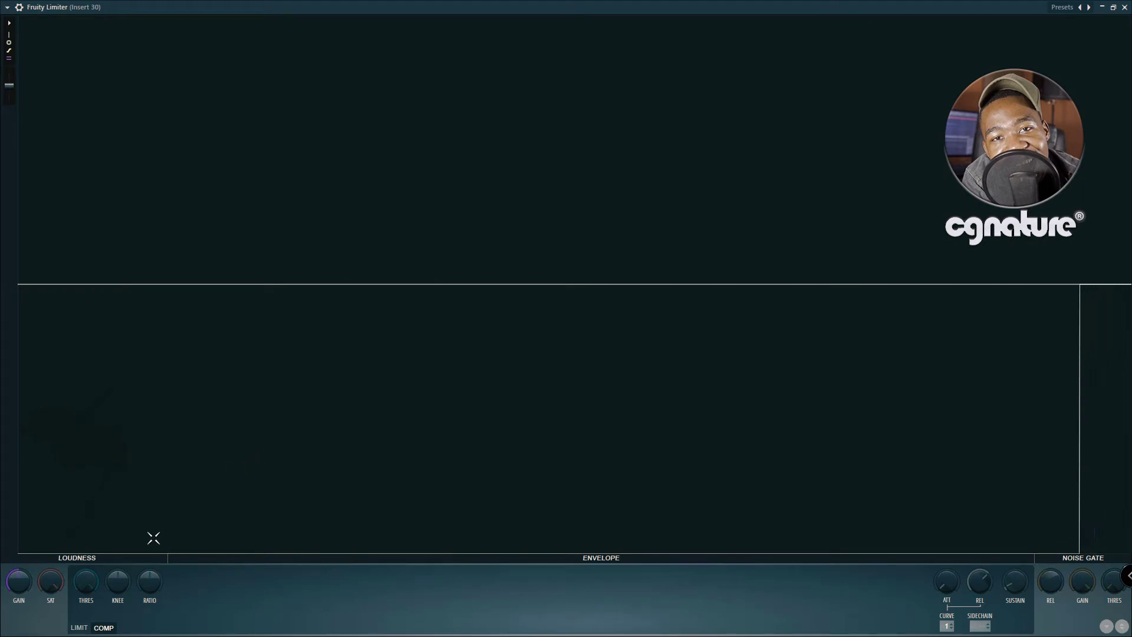
drag(100, 575, 86, 602)
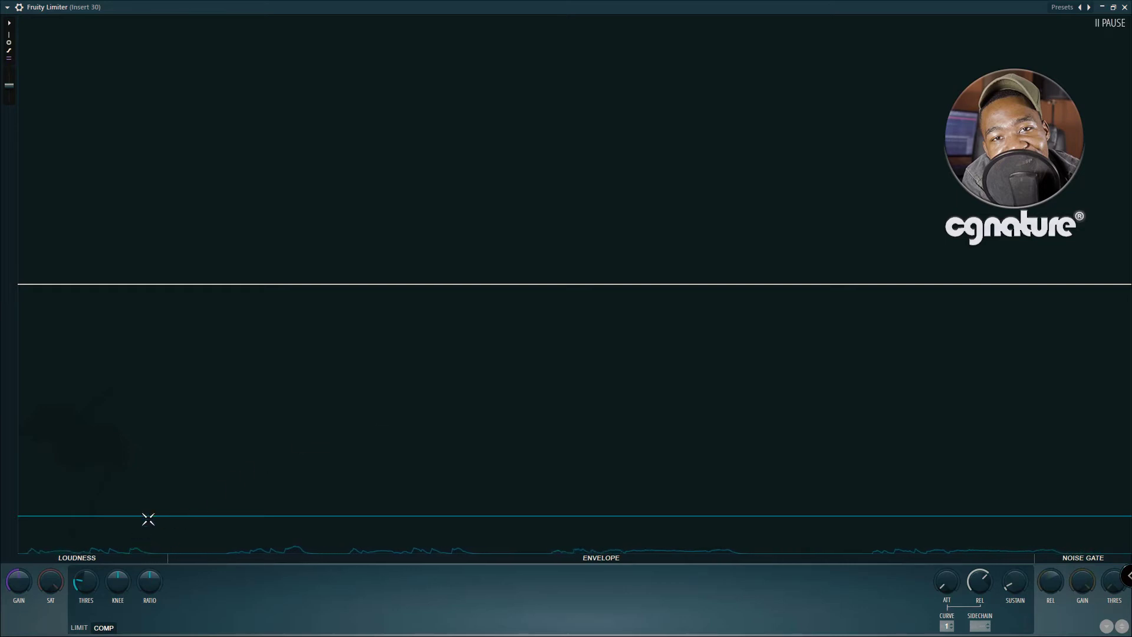
drag(86, 581, 86, 622)
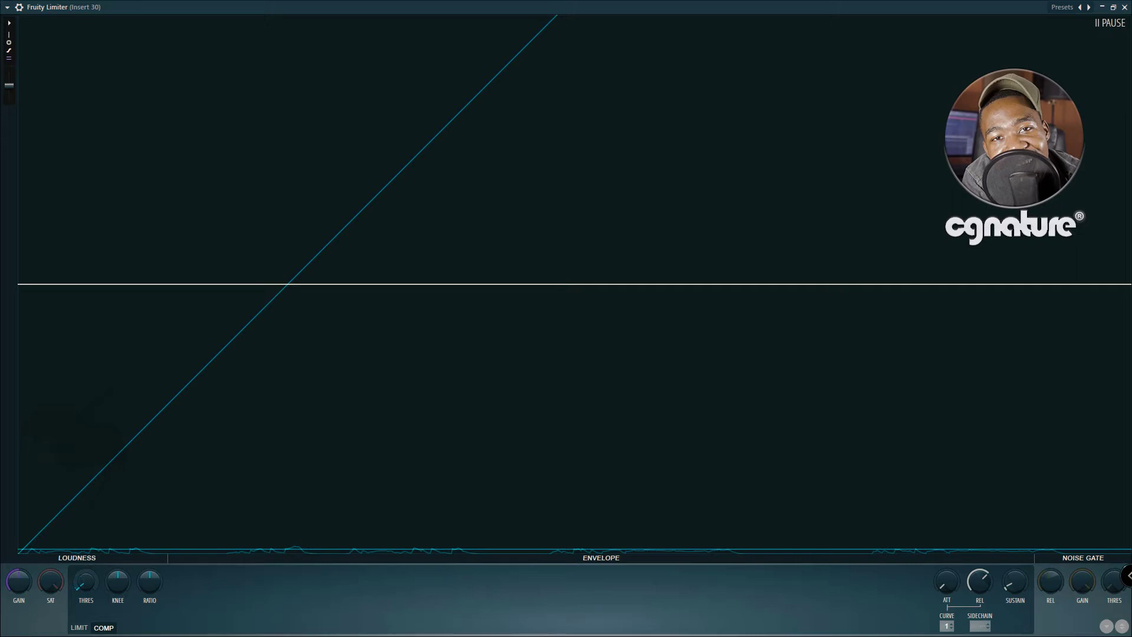
drag(86, 582, 86, 579)
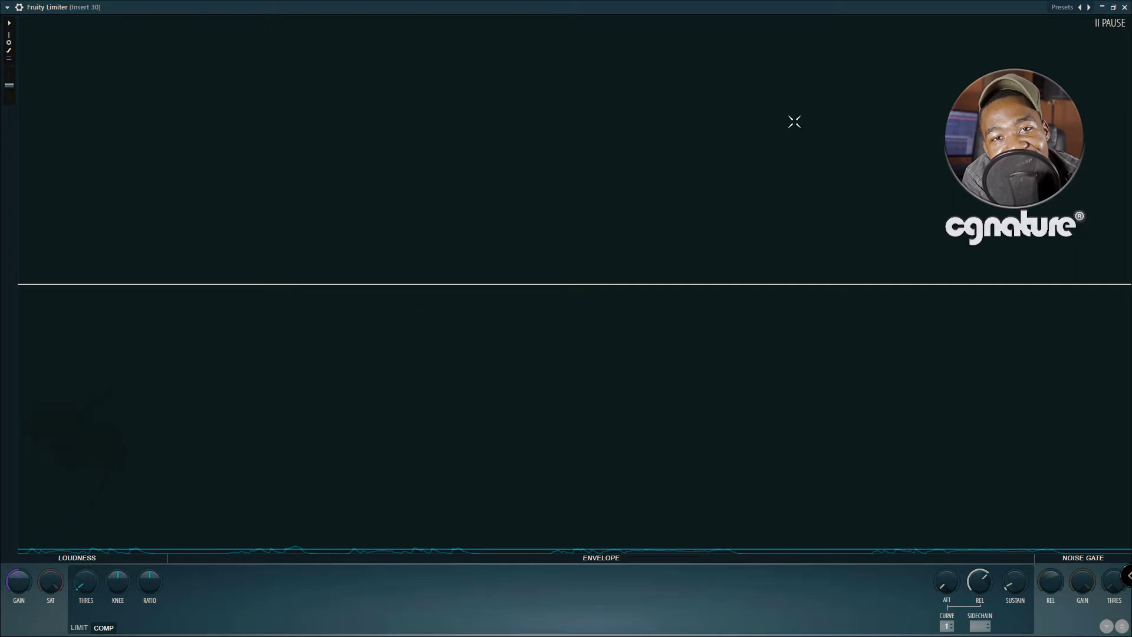
click(1114, 7)
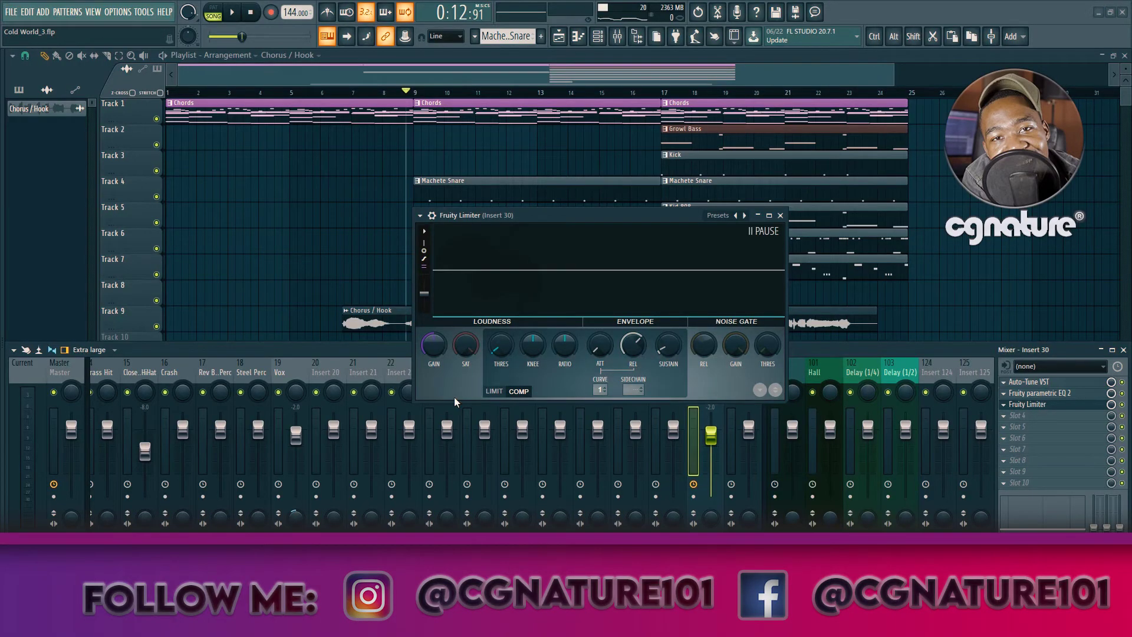
- Raise the compression ratio and adjust the release time to about 538 ms during playback
drag(571, 352, 571, 342)
key(space)
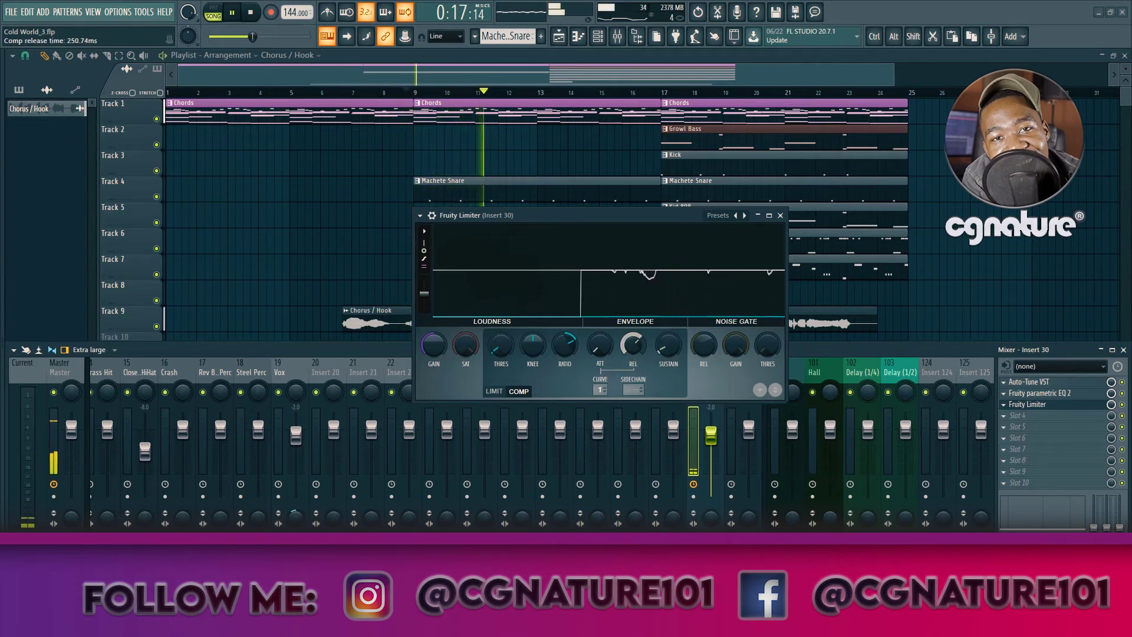
drag(633, 345, 633, 349)
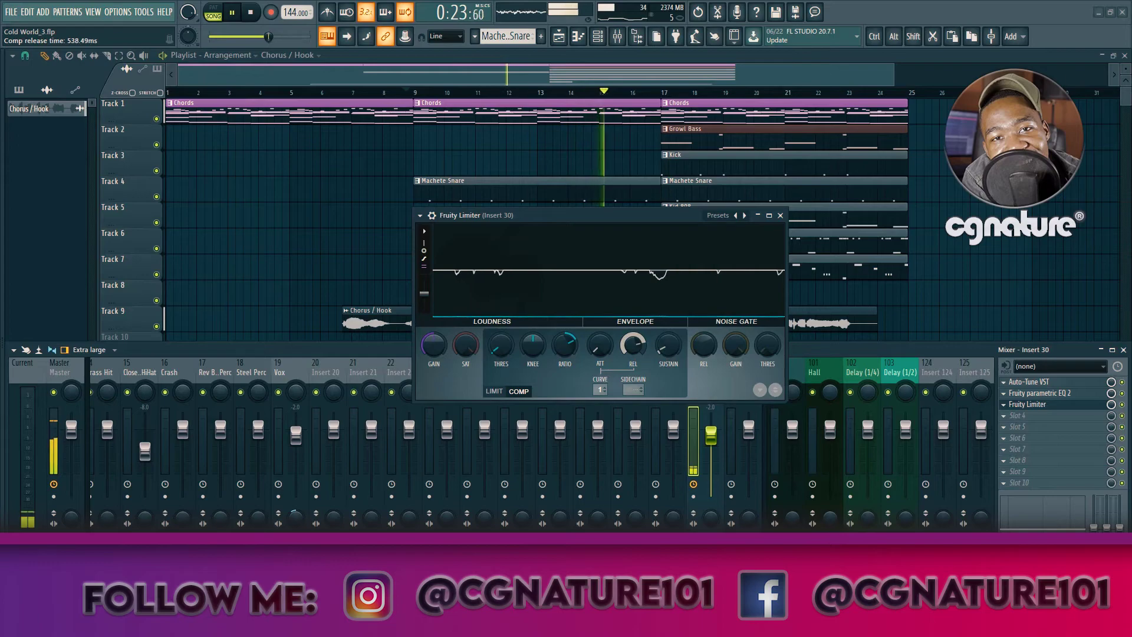
- Examine the vocal's gain reduction in the enlarged limiter display, then close Fruity Limiter and stop playback
click(769, 215)
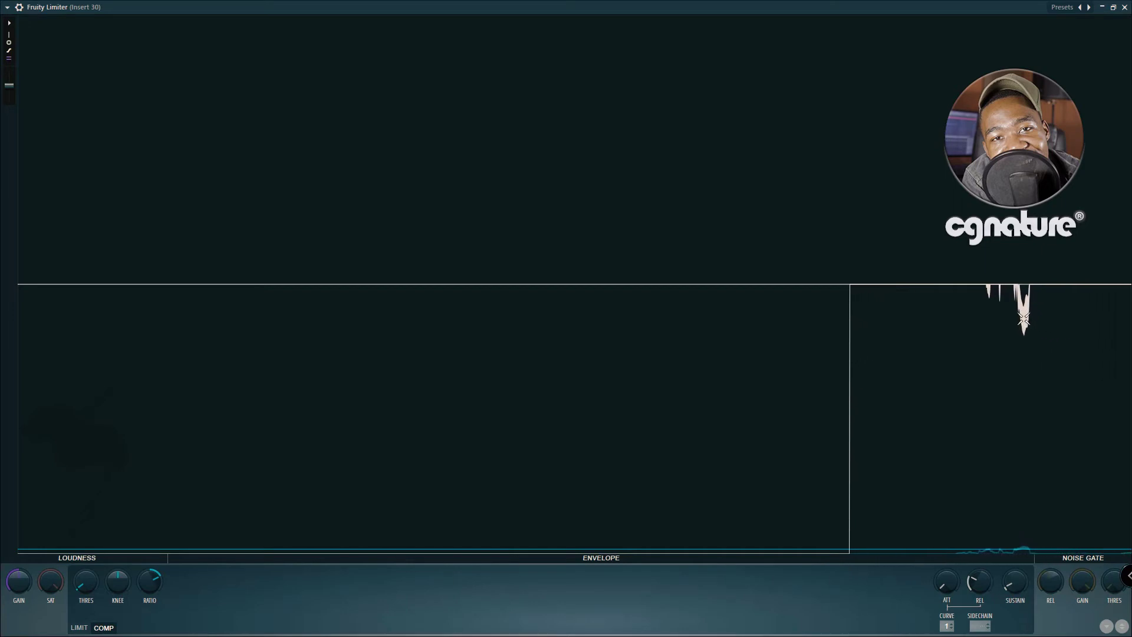
click(911, 311)
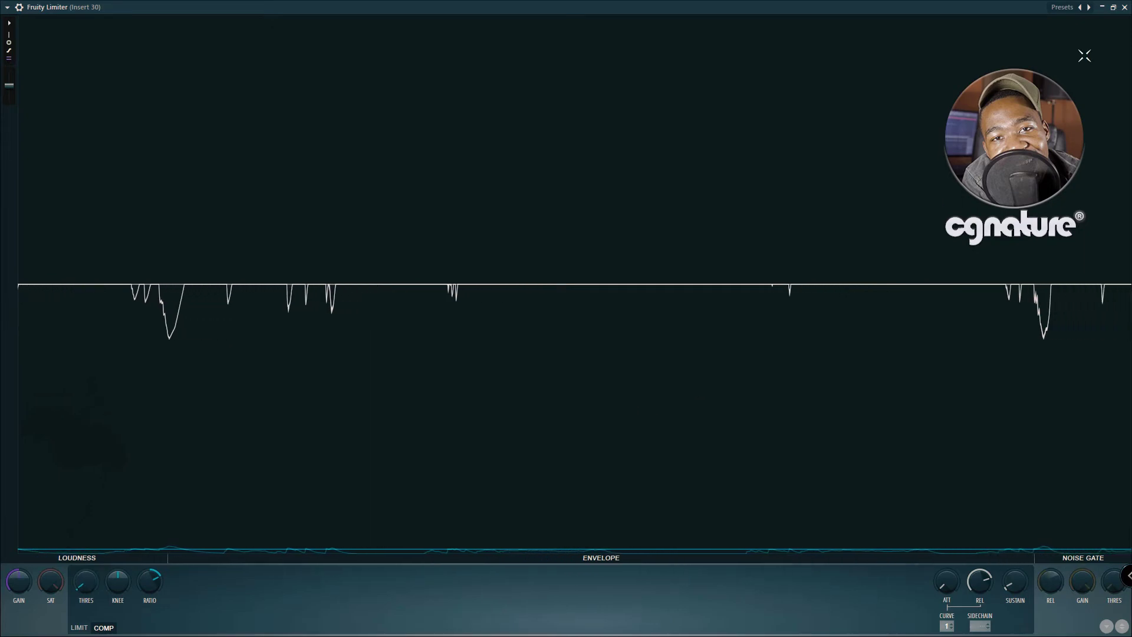
click(1115, 7)
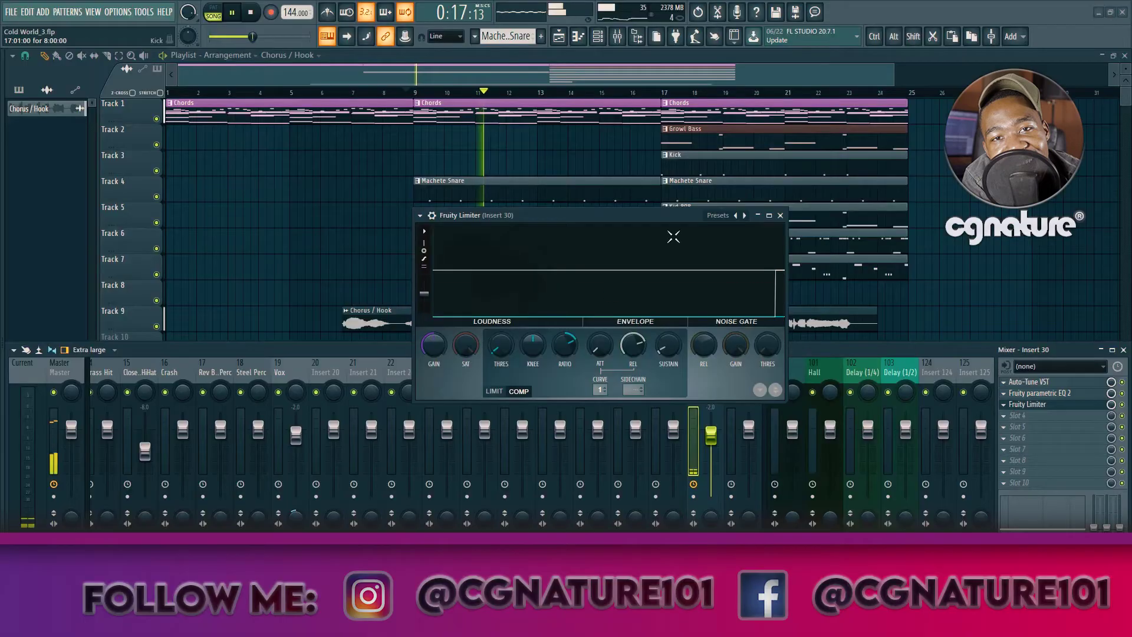
click(779, 215)
key(space)
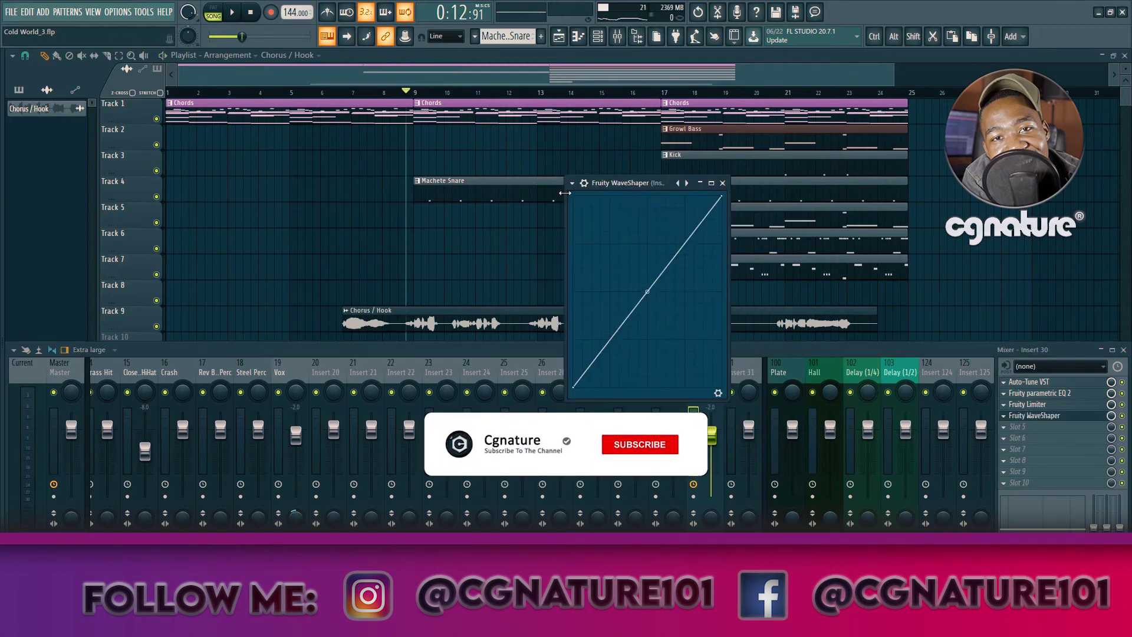
- Reveal Fruity WaveShaper's controls, add a curve point near the graph's upper-left corner, and audition the vocal
click(572, 183)
key(Escape)
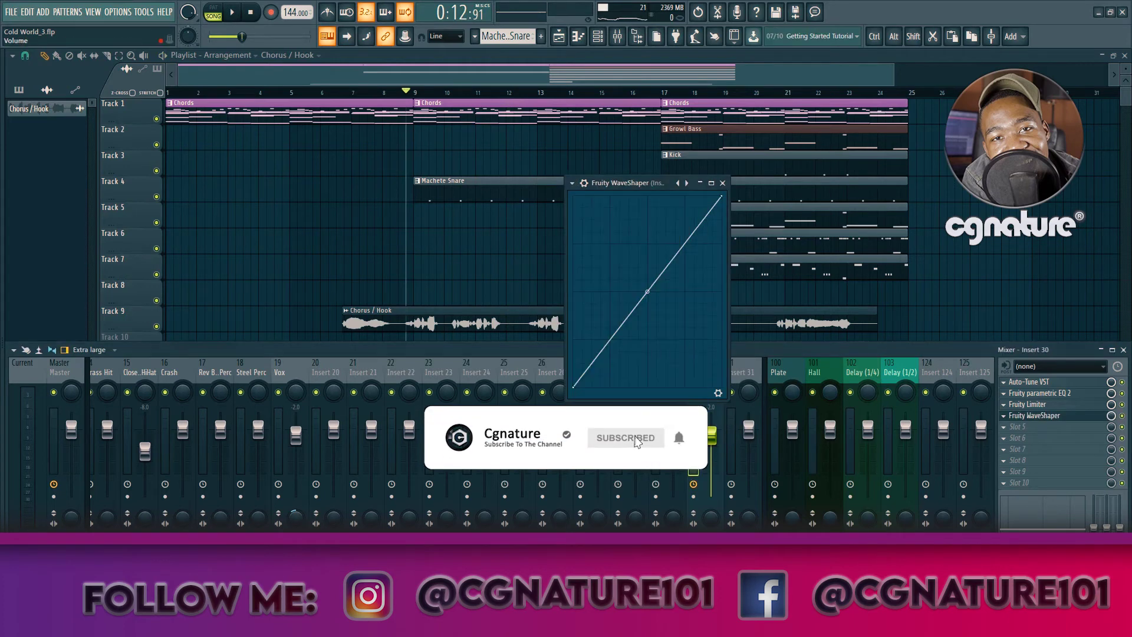
click(719, 393)
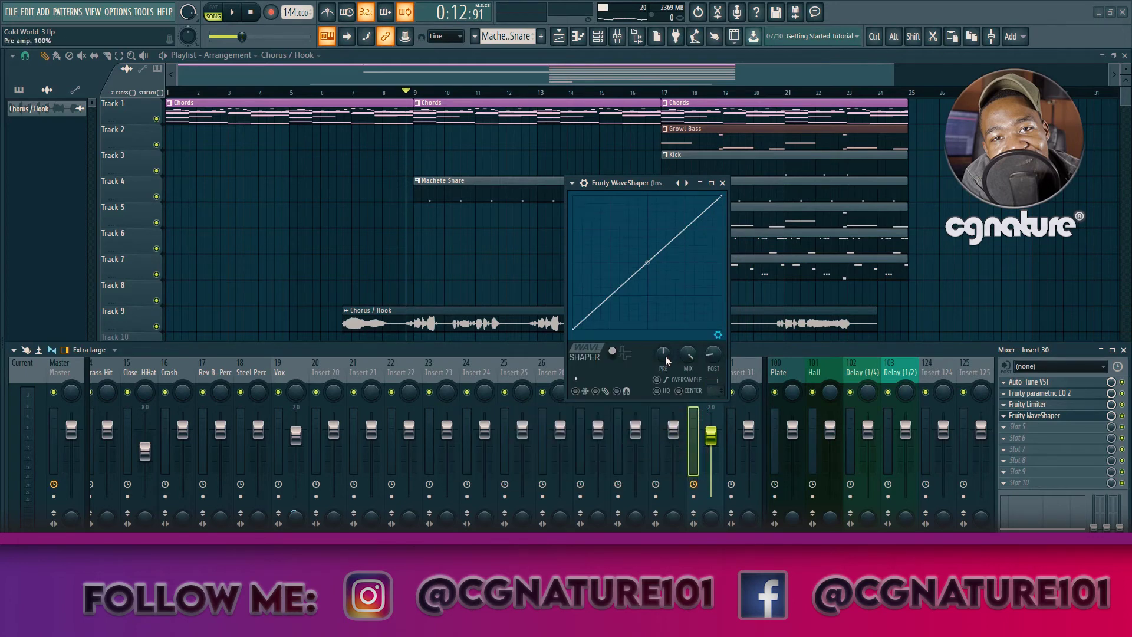
right_click(578, 201)
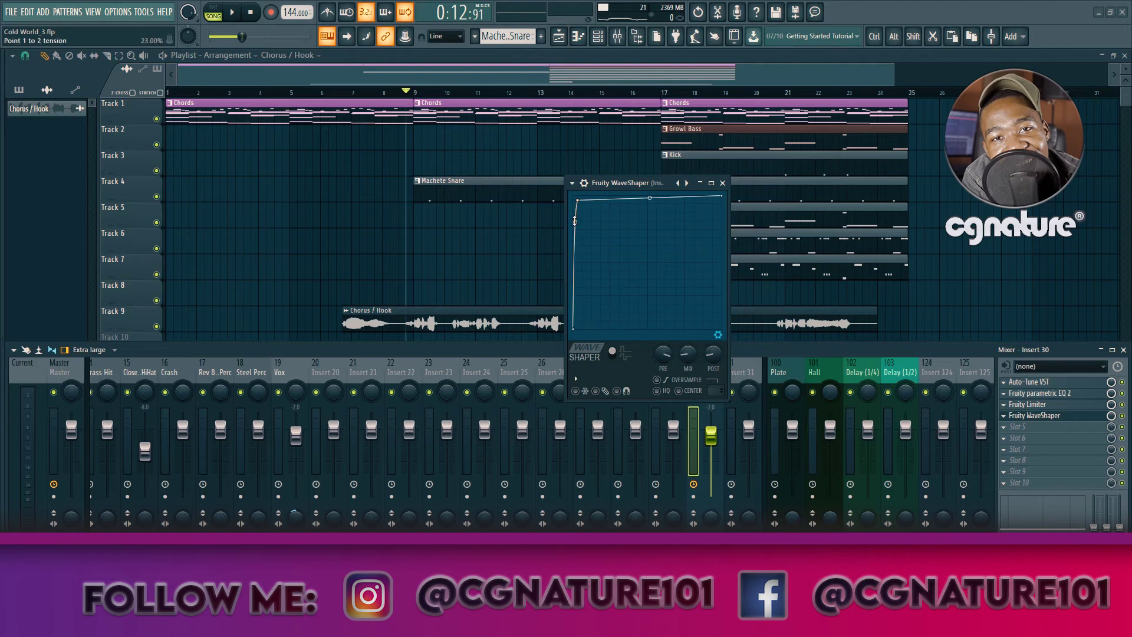
key(space)
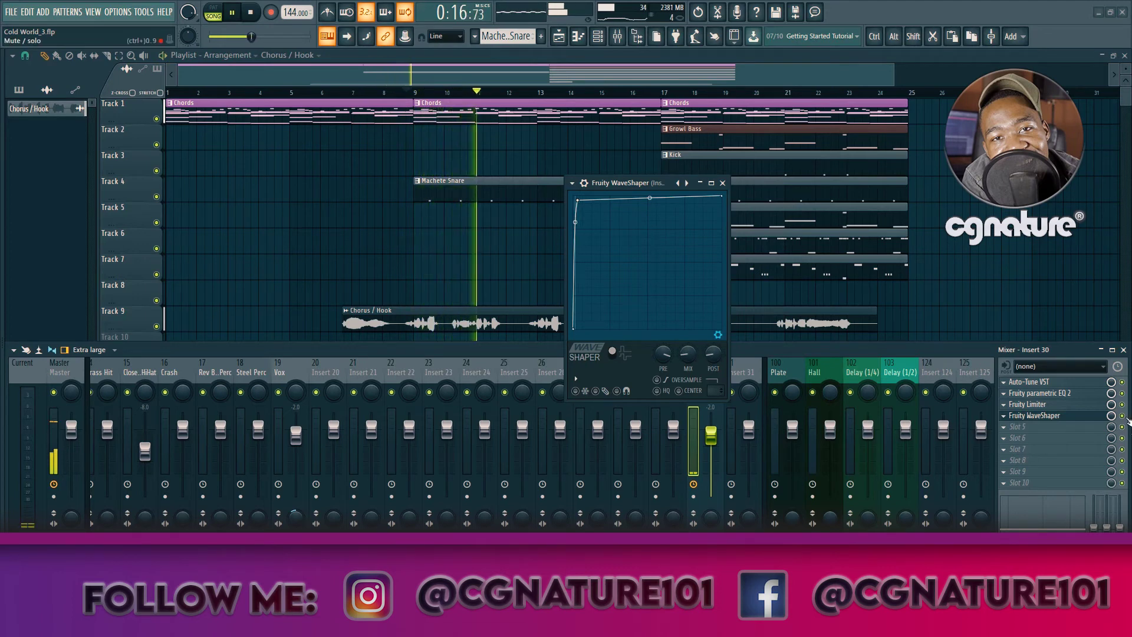
key(space)
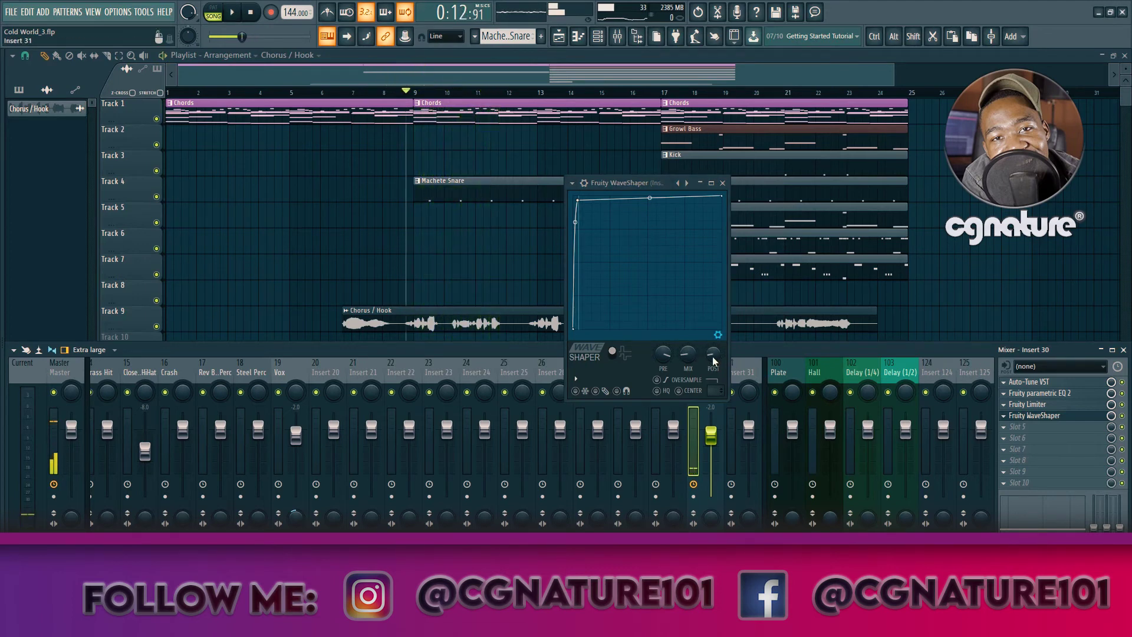
- Raise the WaveShaper's post gain during playback and reduce the tension between curve points 1 and 2 to 14.5%
key(space)
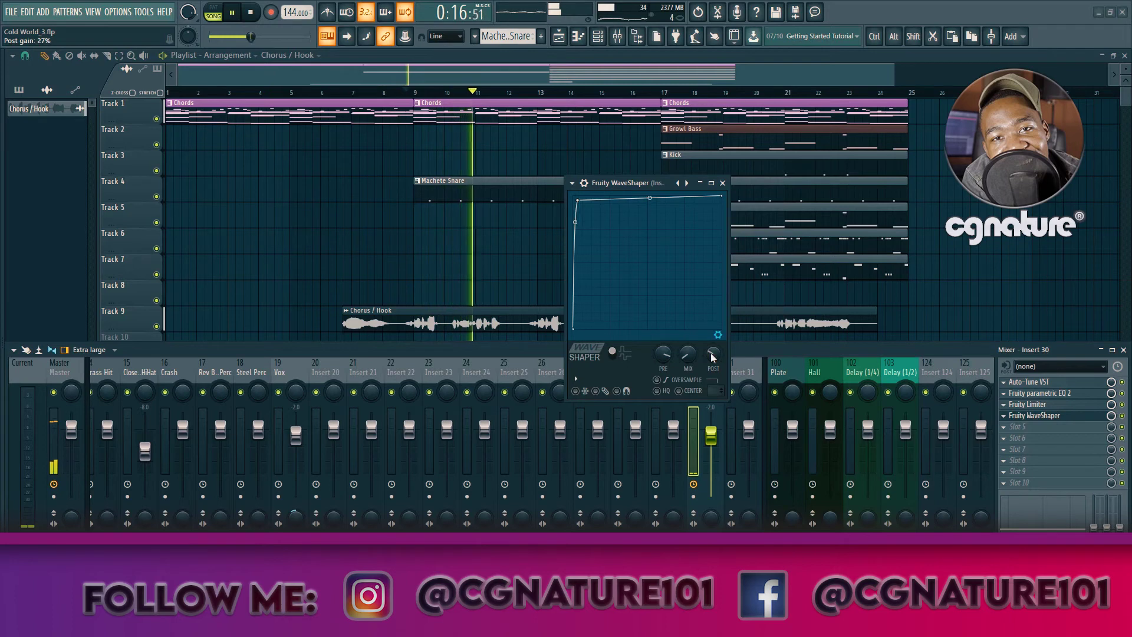
drag(714, 352, 713, 347)
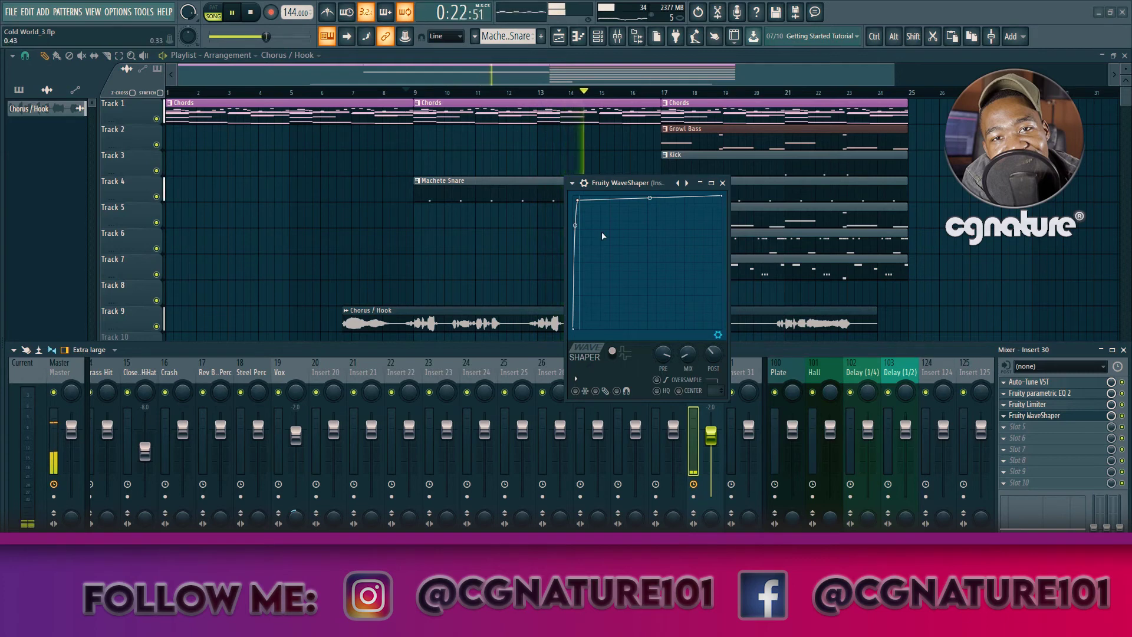
drag(575, 225, 575, 235)
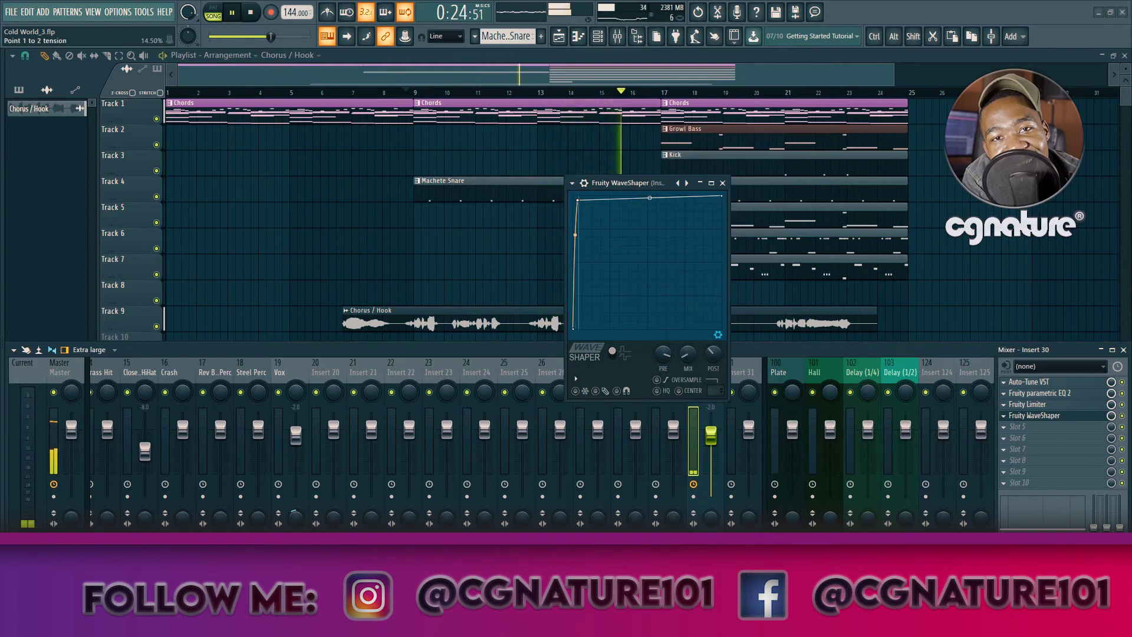
- Raise Fruity WaveShaper's post gain while comparing the vocal with the effect enabled and bypassed, then close the plugin
key(space)
key(space)
key(space)
drag(713, 353, 713, 347)
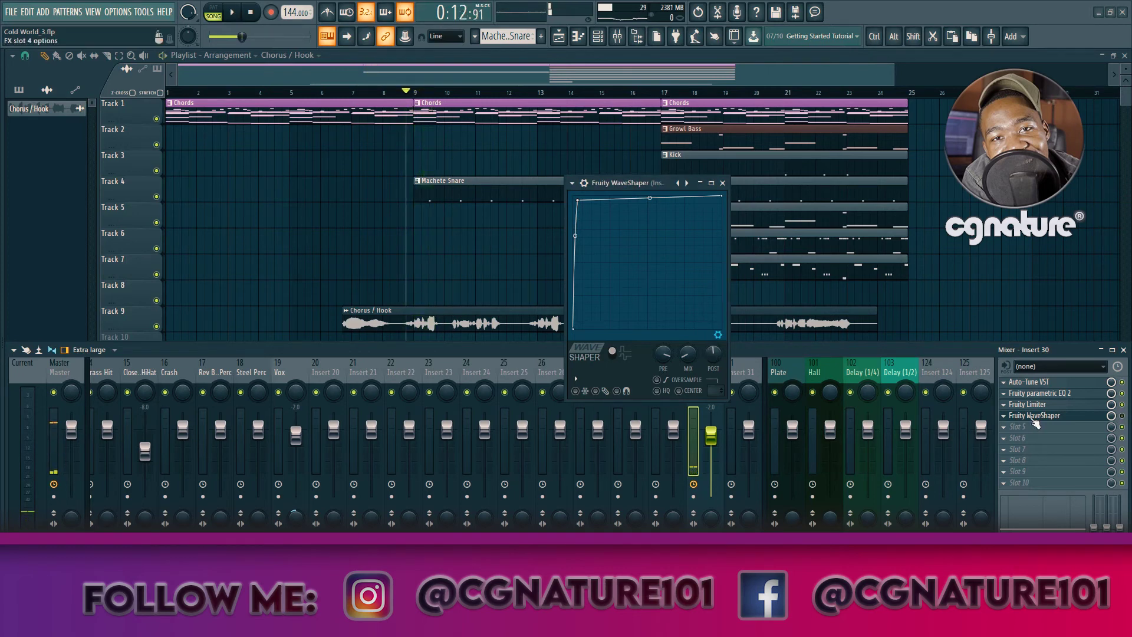
key(space)
key(space)
key(space)
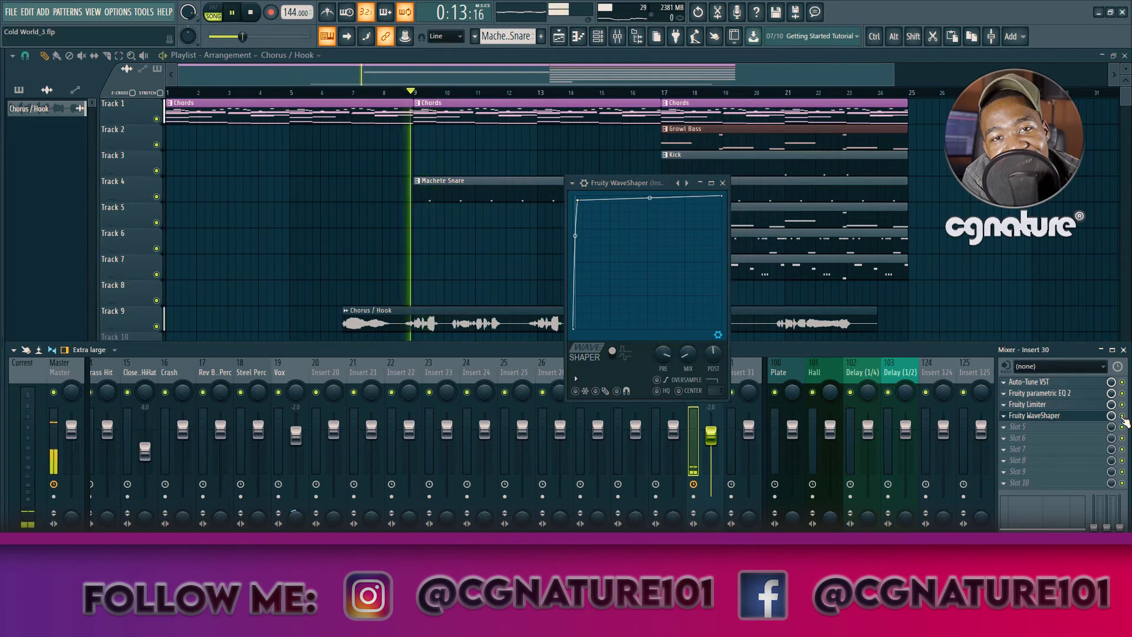
drag(713, 353, 713, 348)
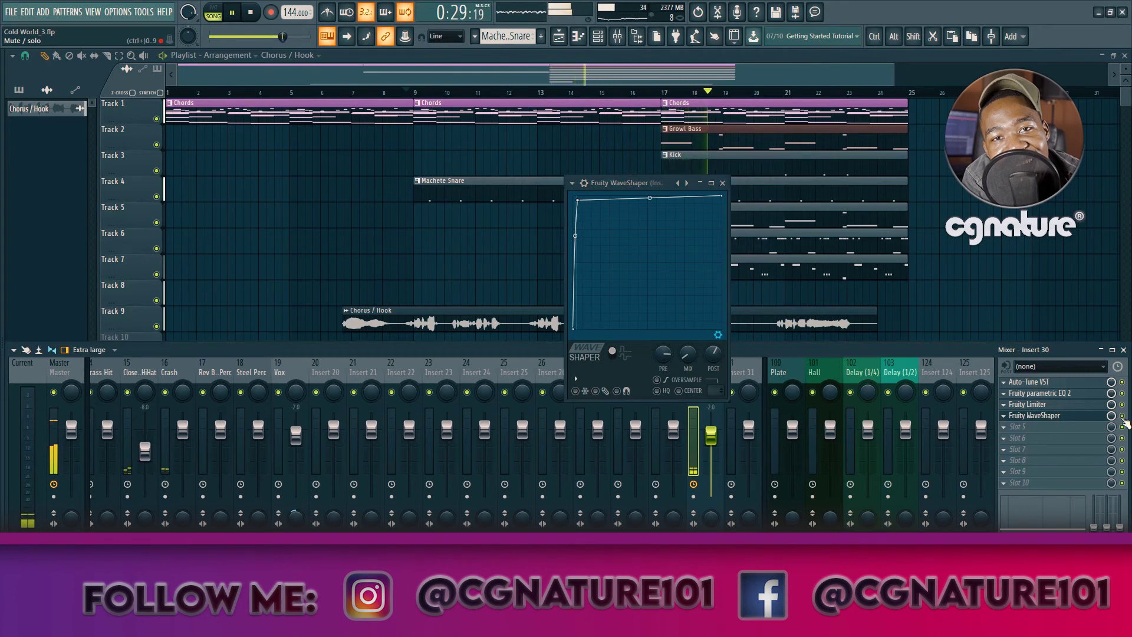
key(space)
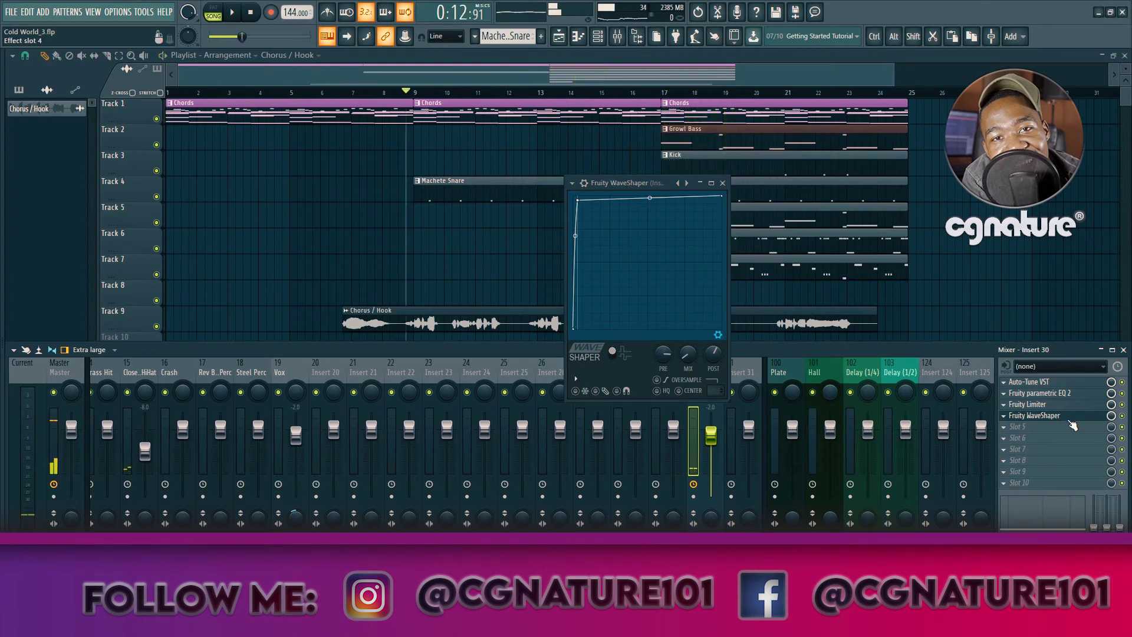
click(1072, 420)
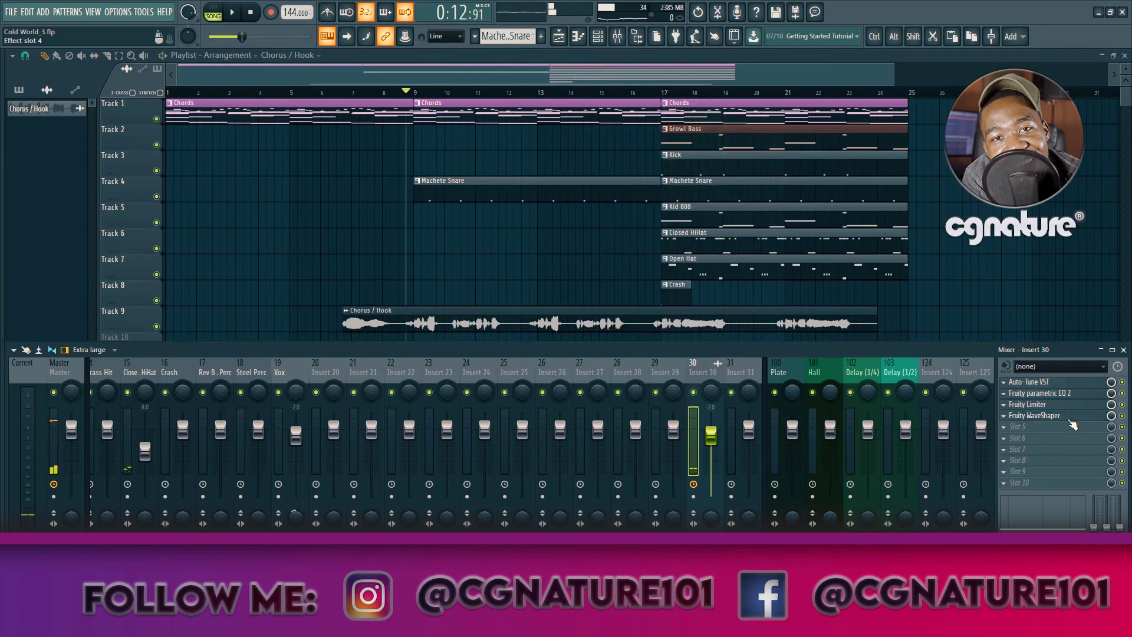
- Load Fruity delay 2 in slot 9 of Insert 30, lower its feedback cutoff and feedback volume, and lengthen the delay time
click(1039, 478)
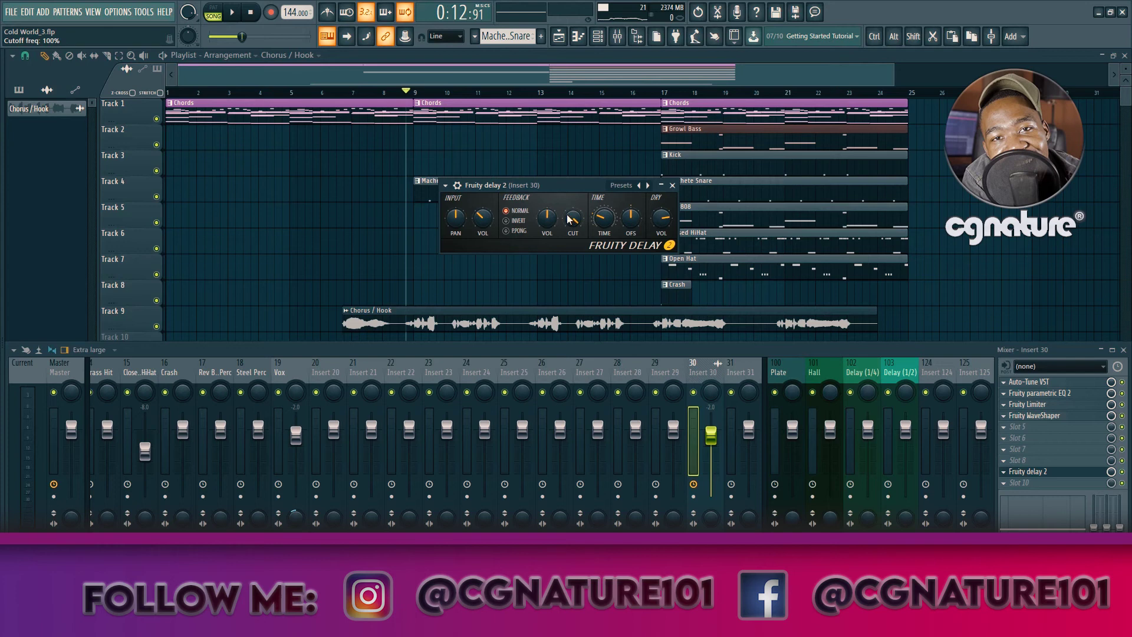
drag(565, 231, 564, 241)
key(space)
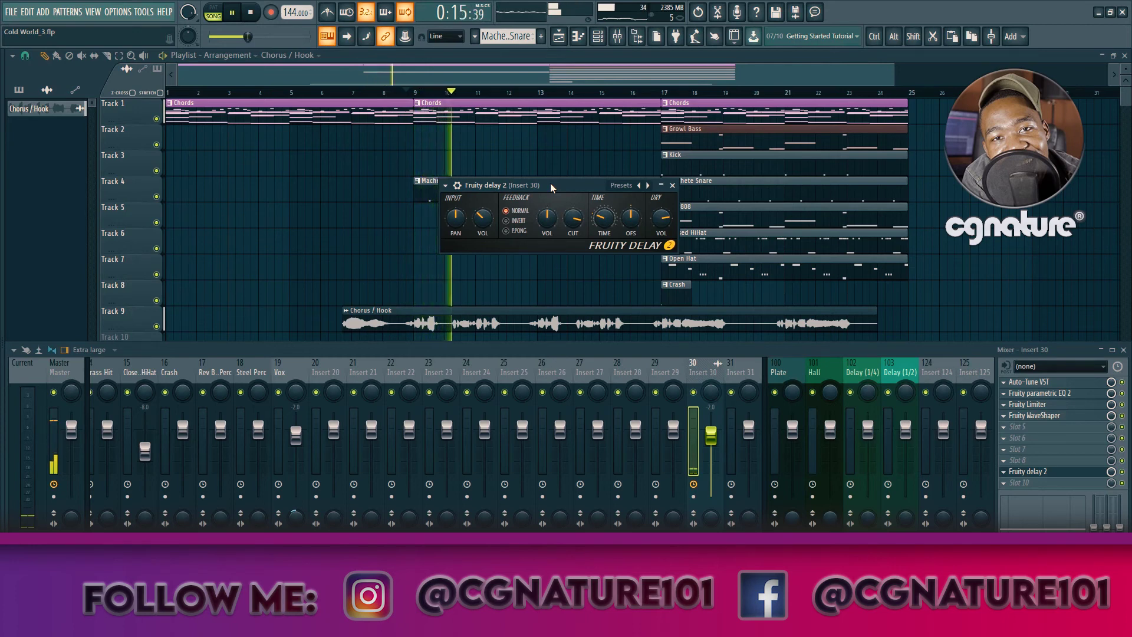
key(space)
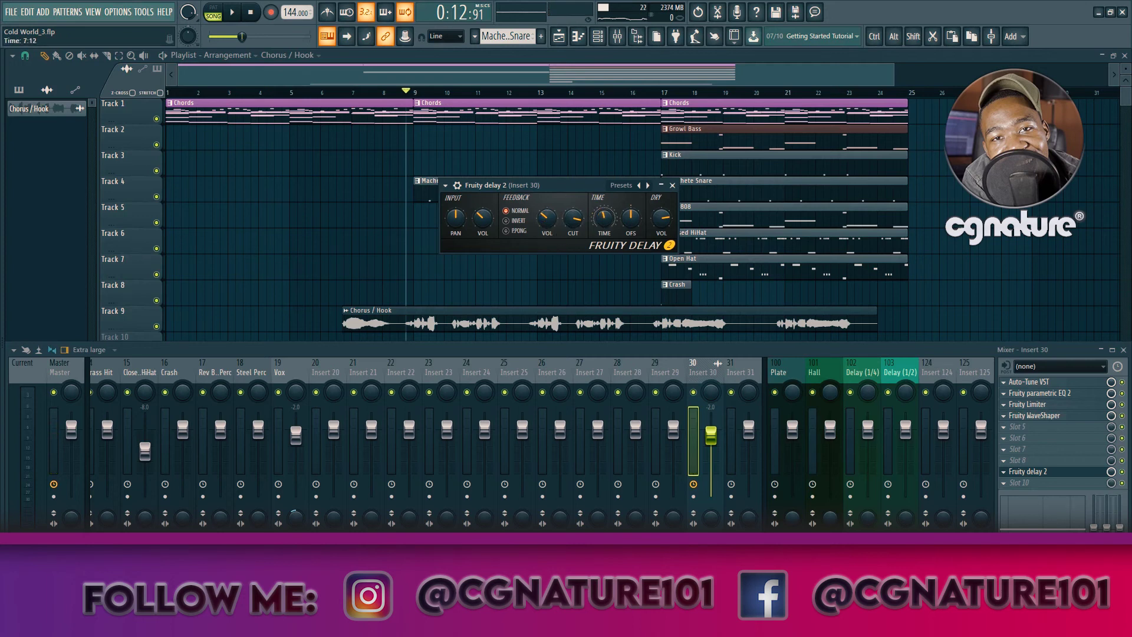
- Audition the vocal with the delay and lower Fruity delay 2's input volume to 14%
key(space)
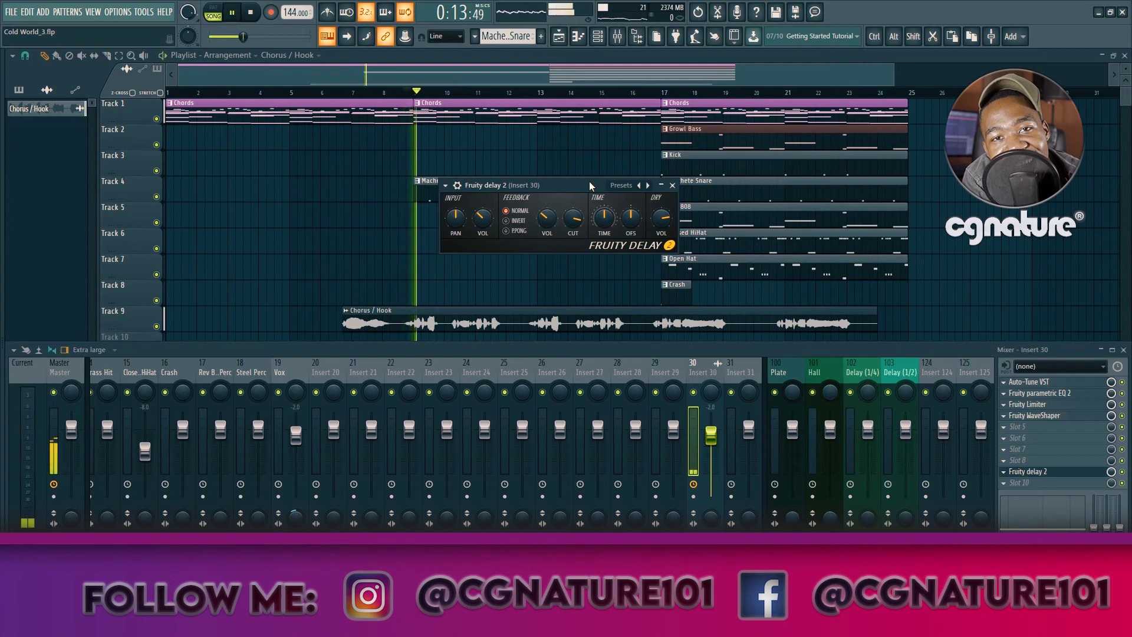
key(space)
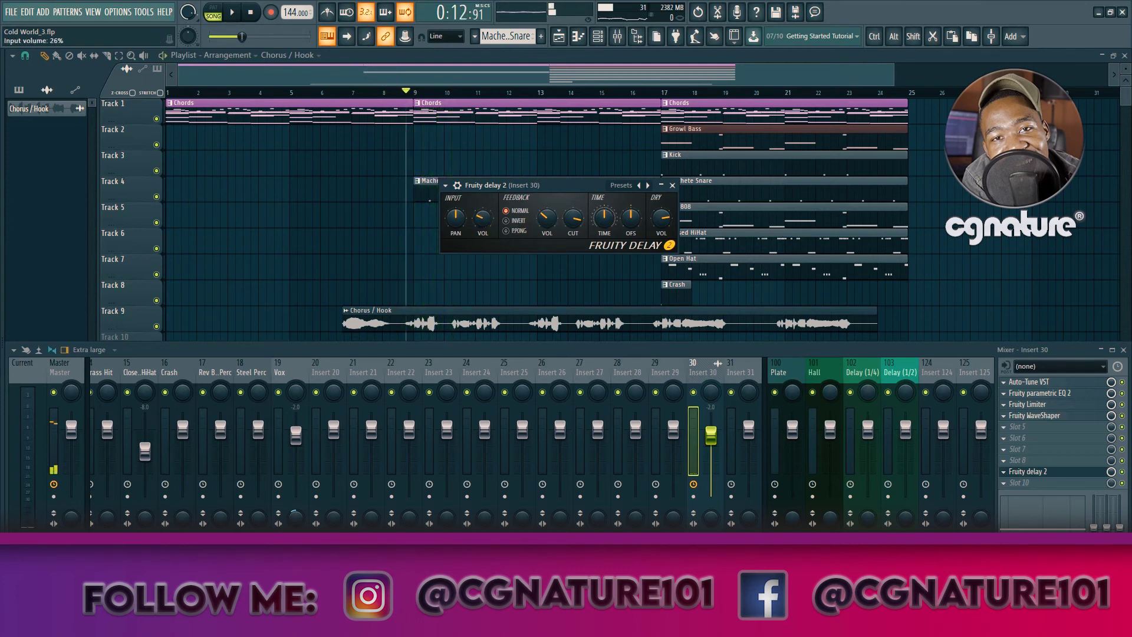
key(space)
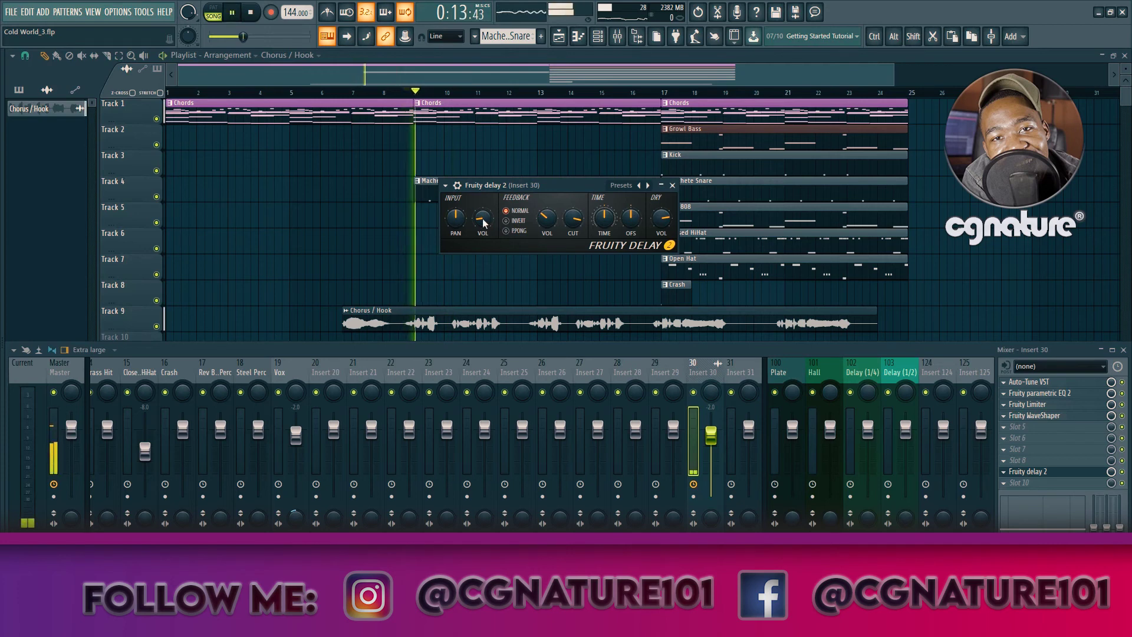
drag(483, 222, 483, 236)
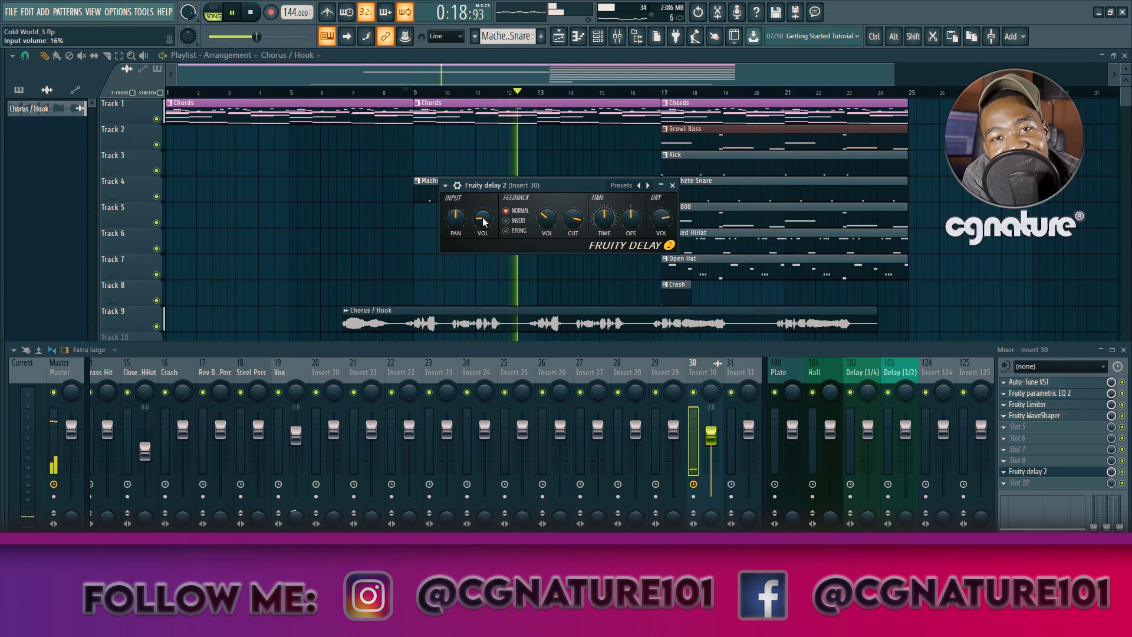
key(space)
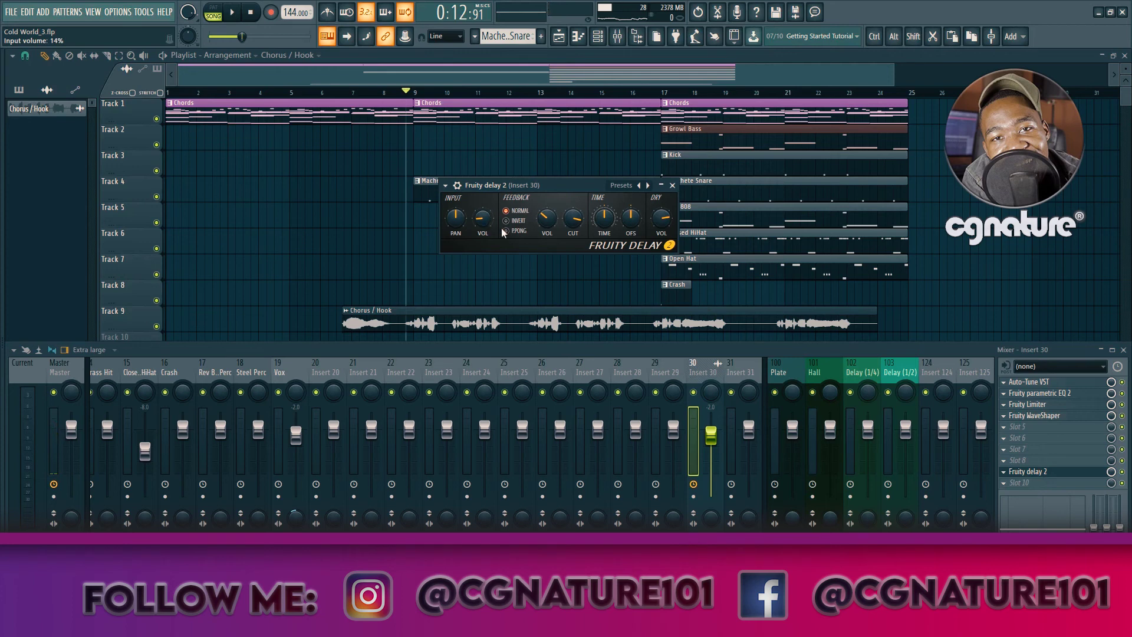
- Move the delay to slot 8 and load Fruity Reeverb 2 in slot 9 with the Large Hall preset
click(1036, 472)
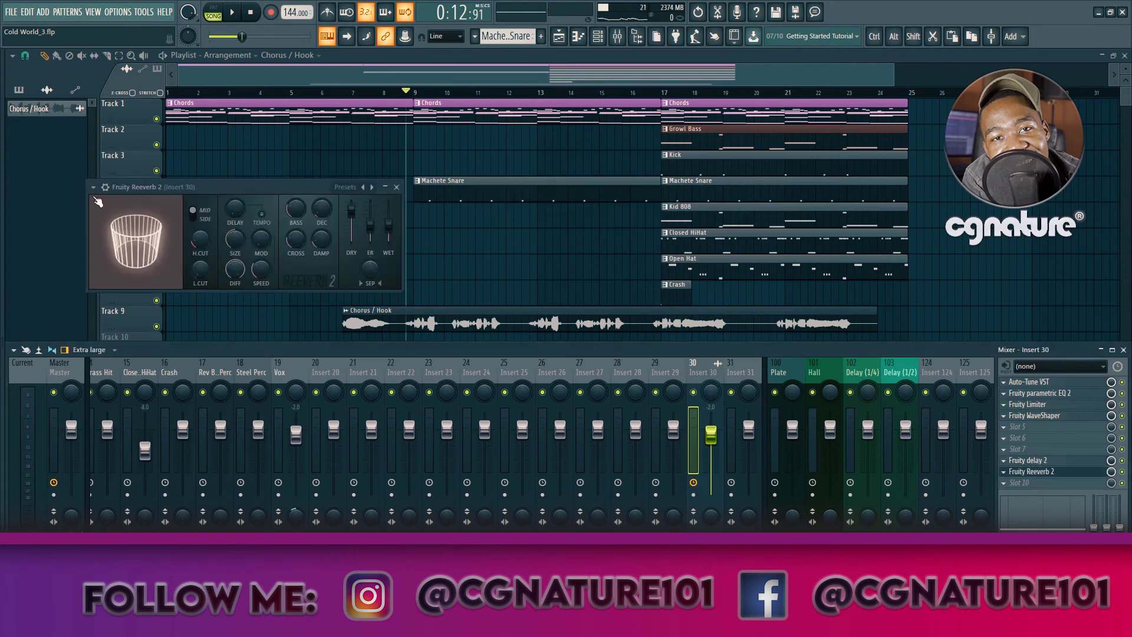
click(93, 188)
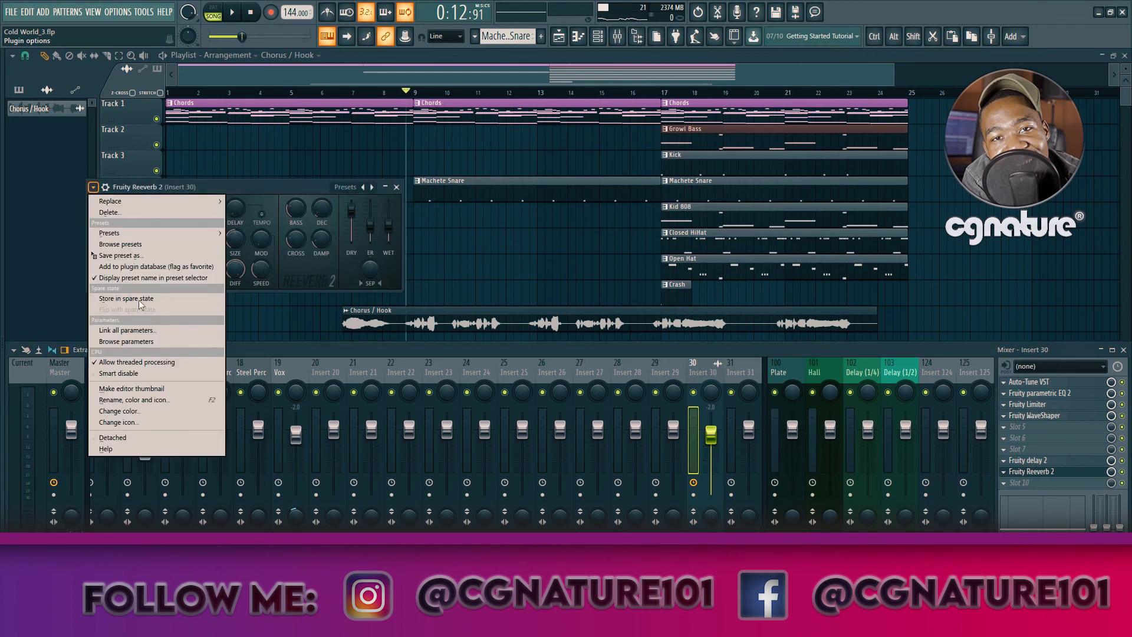
mouse_move(134, 234)
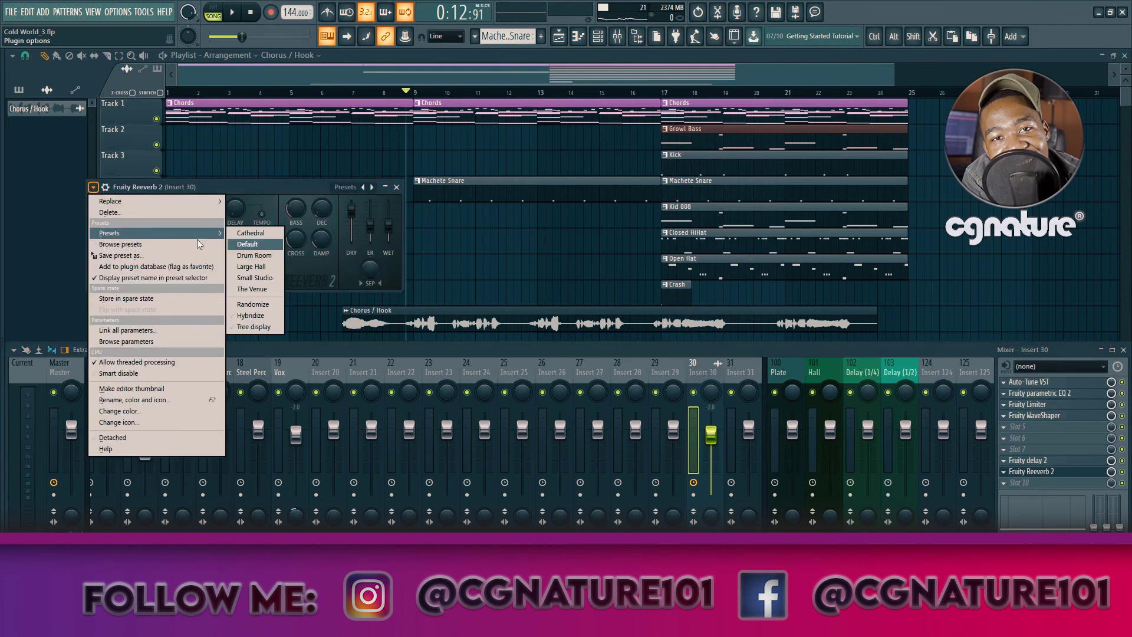
click(254, 267)
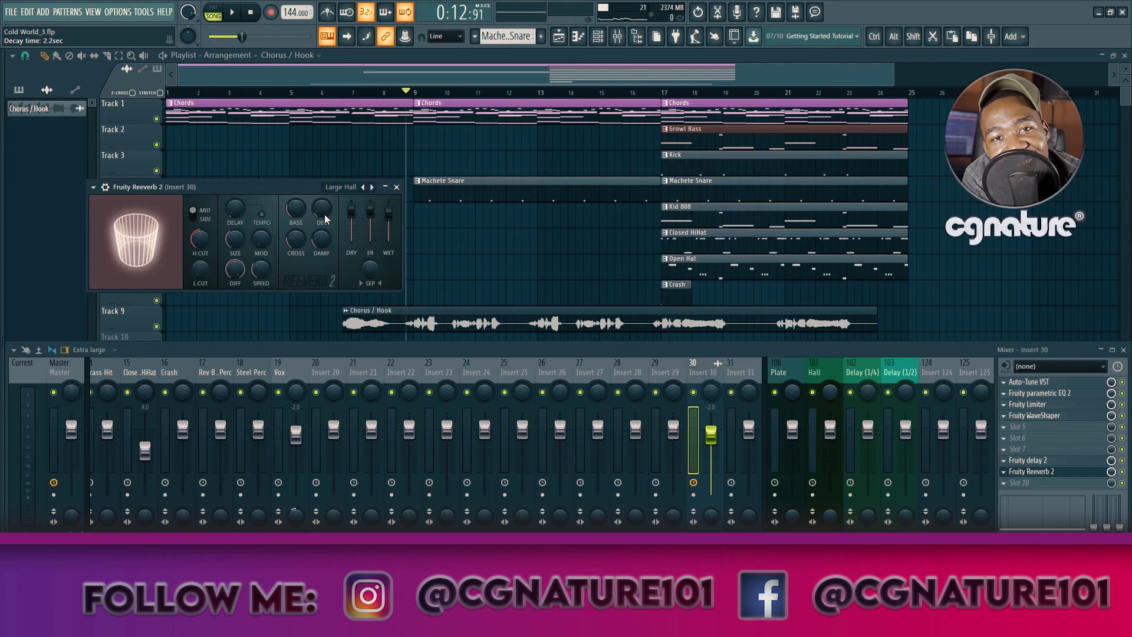
- Adjust the reverb's delay and low cut, reduce its wet level to 25%, and close Fruity Reeverb 2
drag(235, 208, 234, 221)
drag(200, 269, 200, 279)
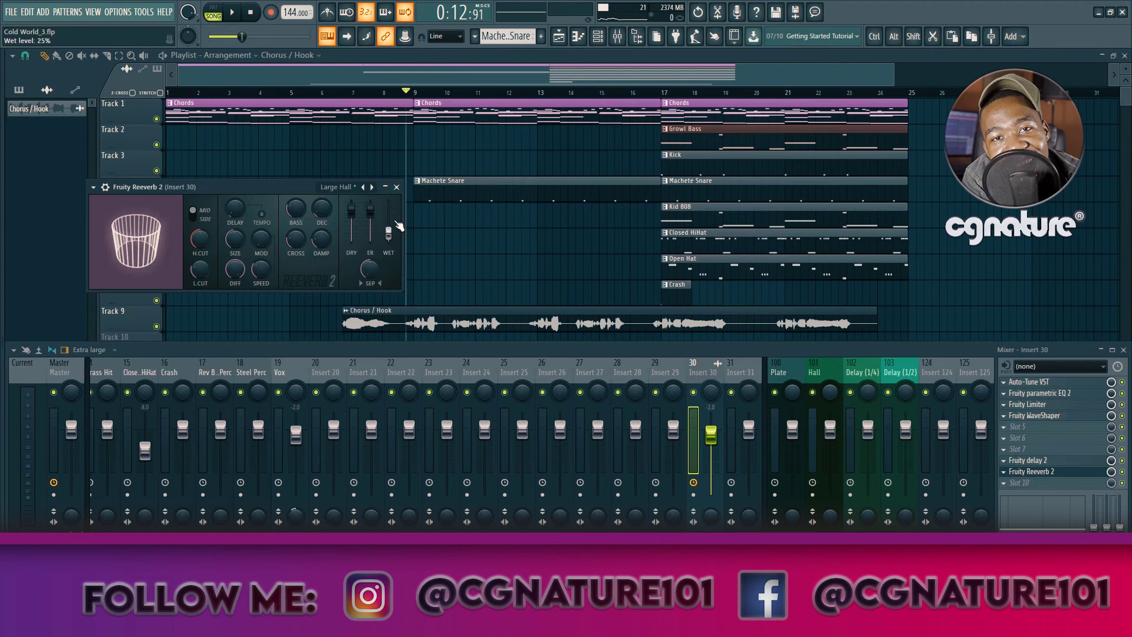
click(396, 187)
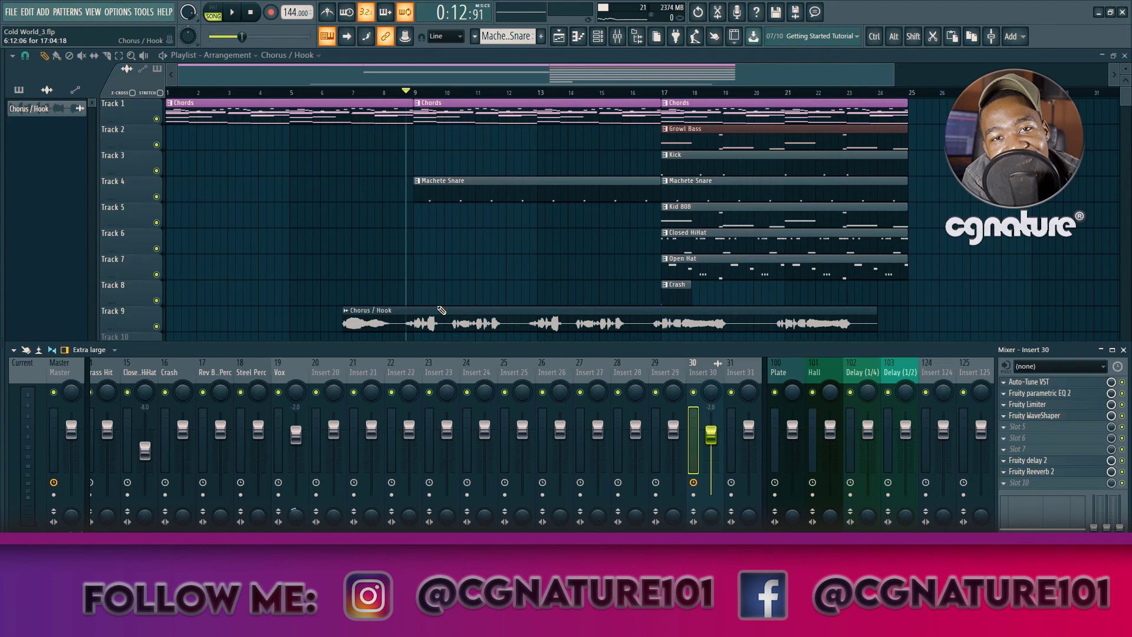
- Set the playback position to bar 6 and compare the vocal with Fruity Reeverb 2 bypassed and enabled
click(323, 93)
key(F9)
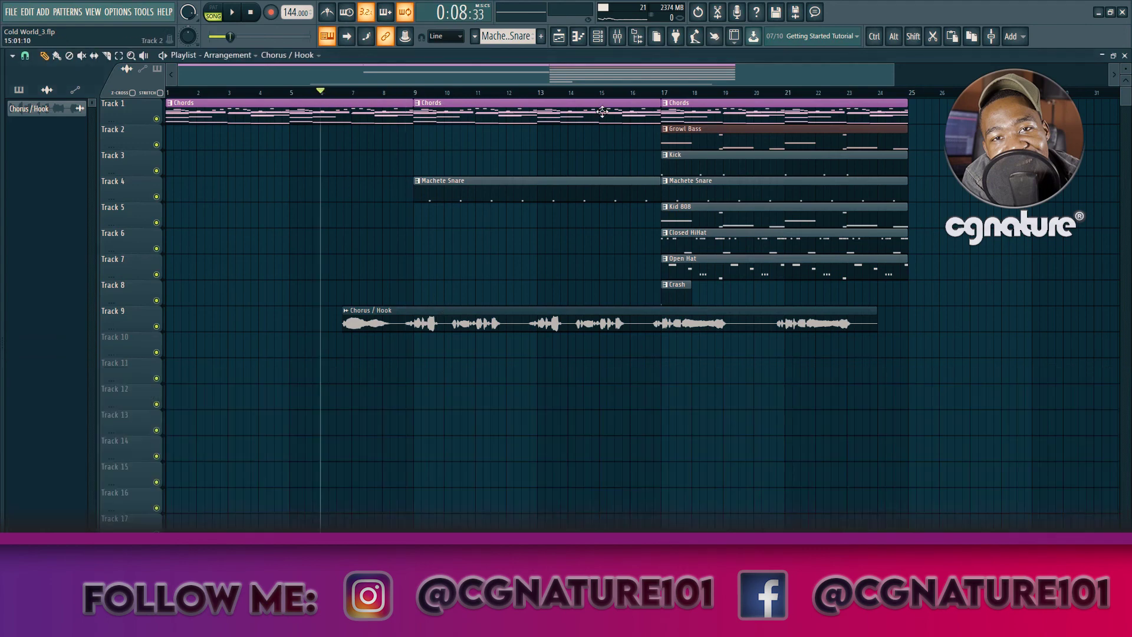
click(617, 43)
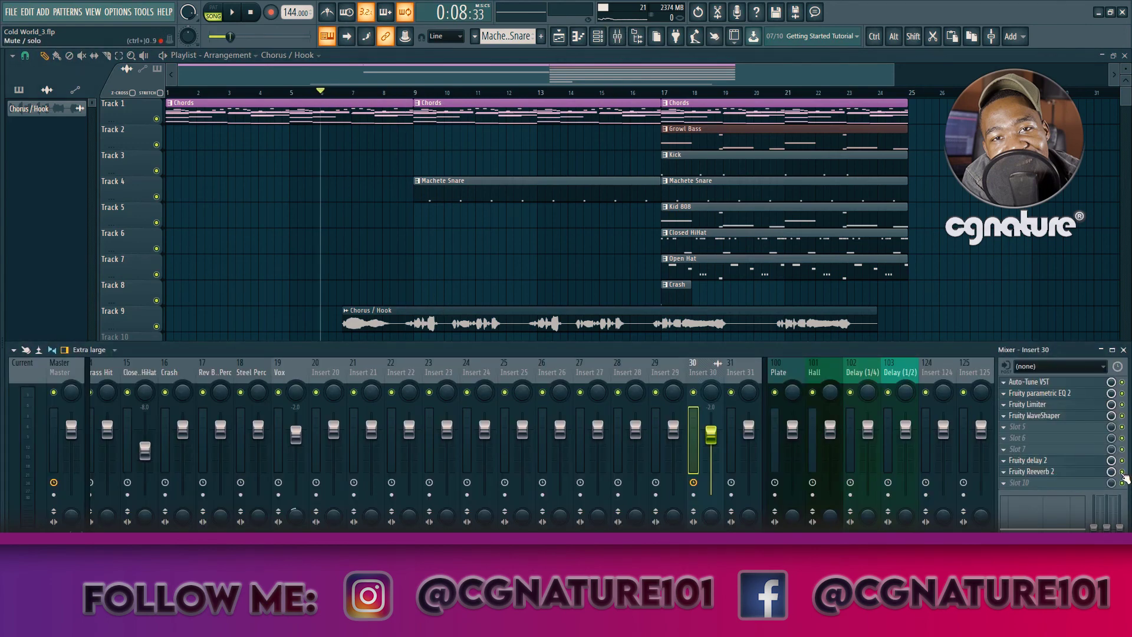
key(space)
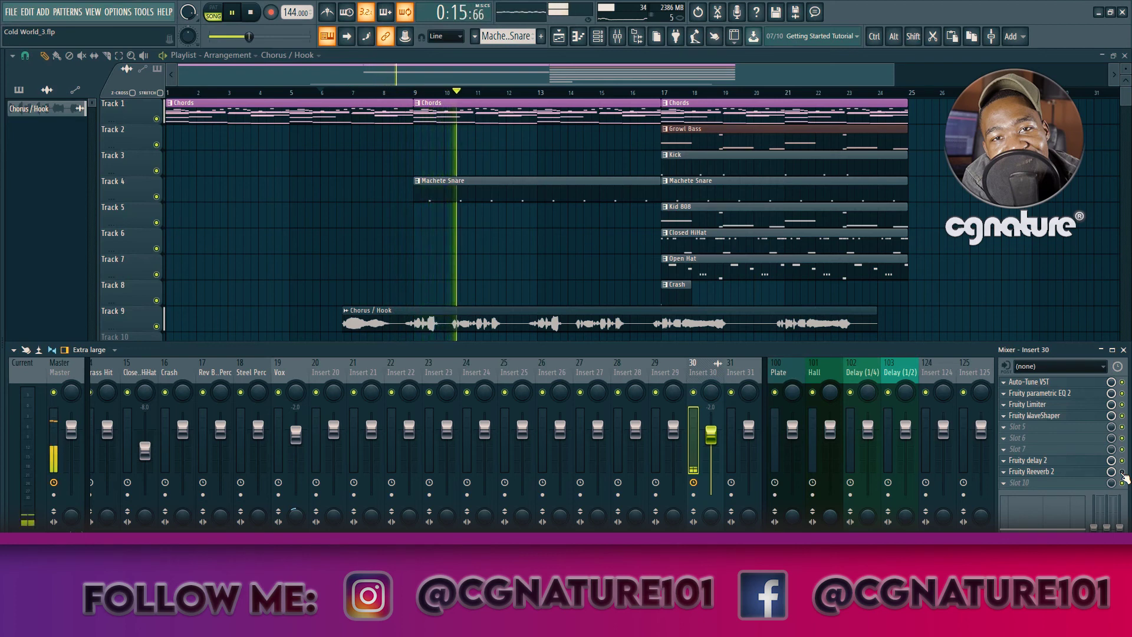
key(space)
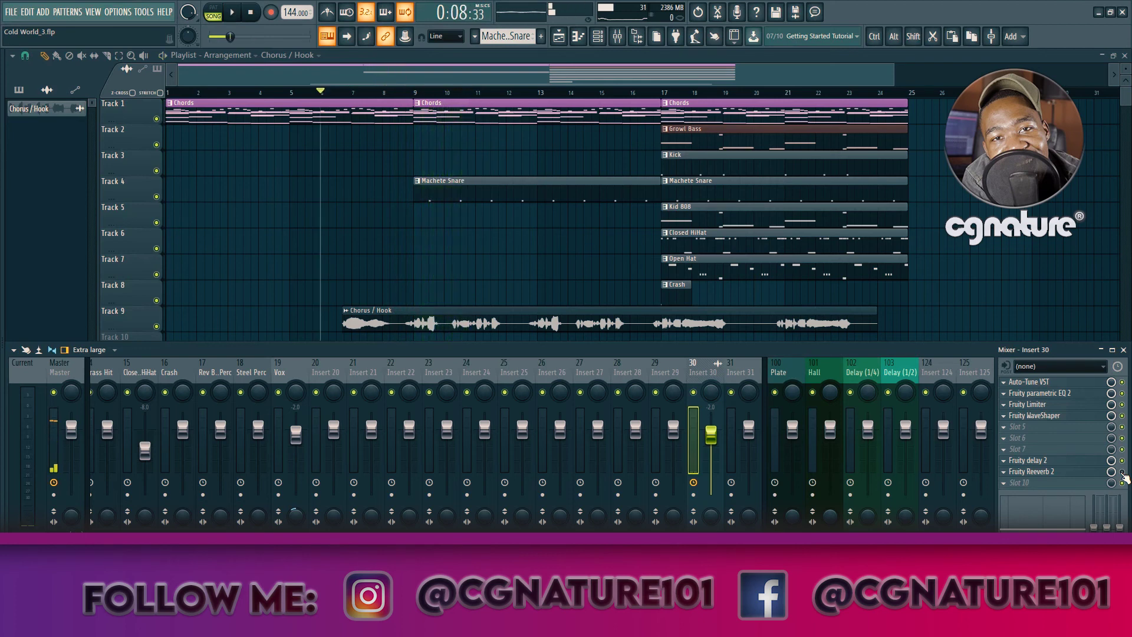
key(space)
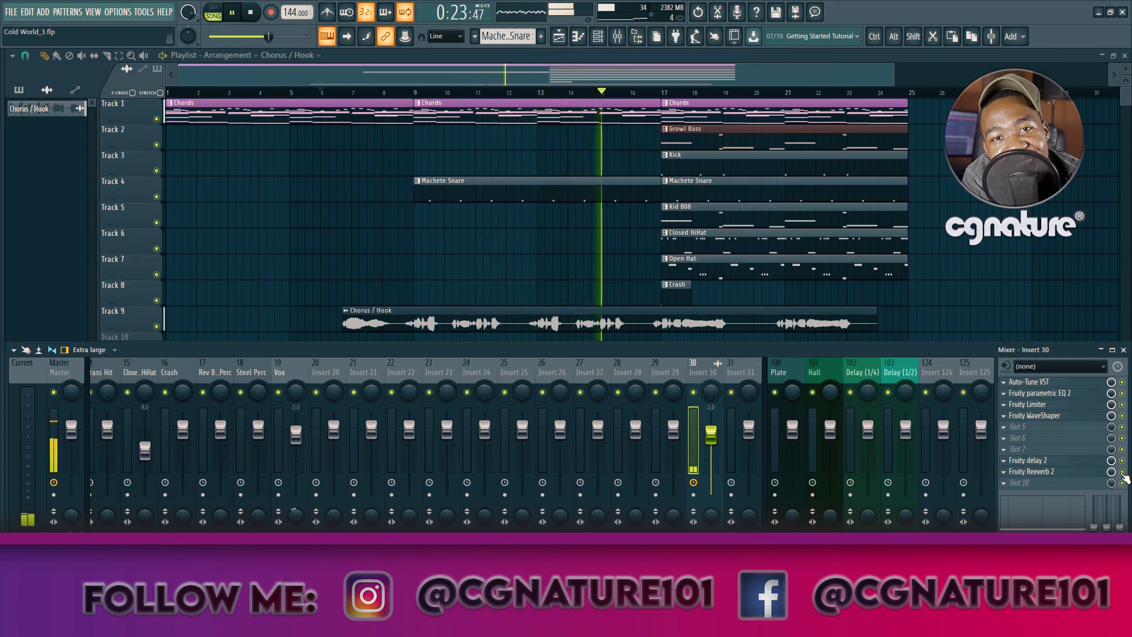
key(space)
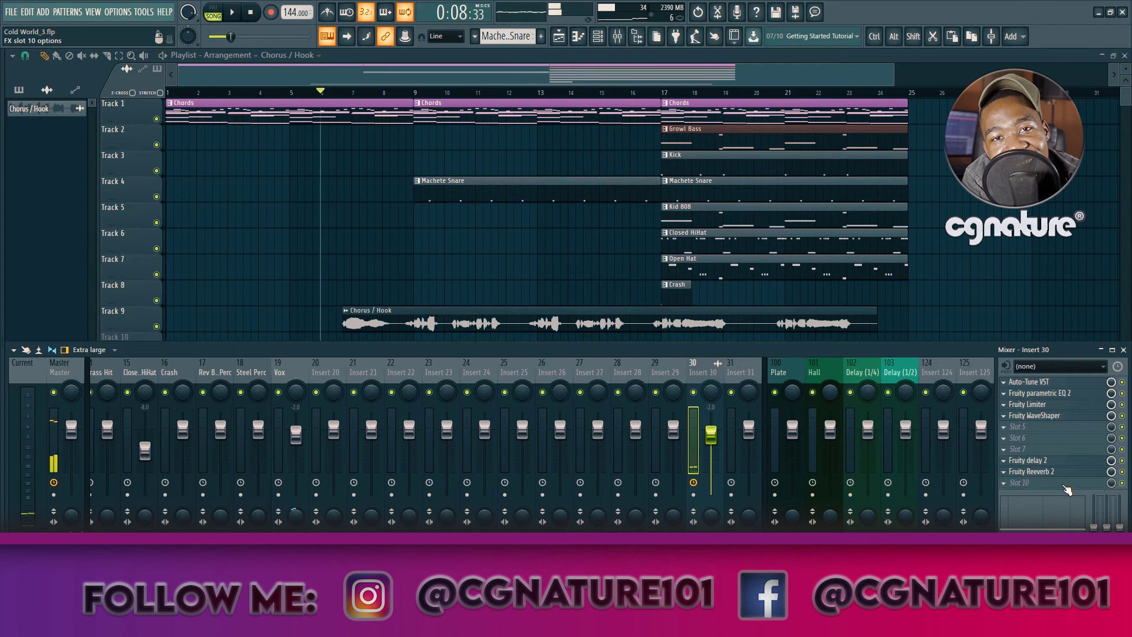
- Load Fruity Limiter in slot 10, set its limiter ceiling to -0.9 dB, and close it
click(1038, 483)
drag(204, 347, 205, 357)
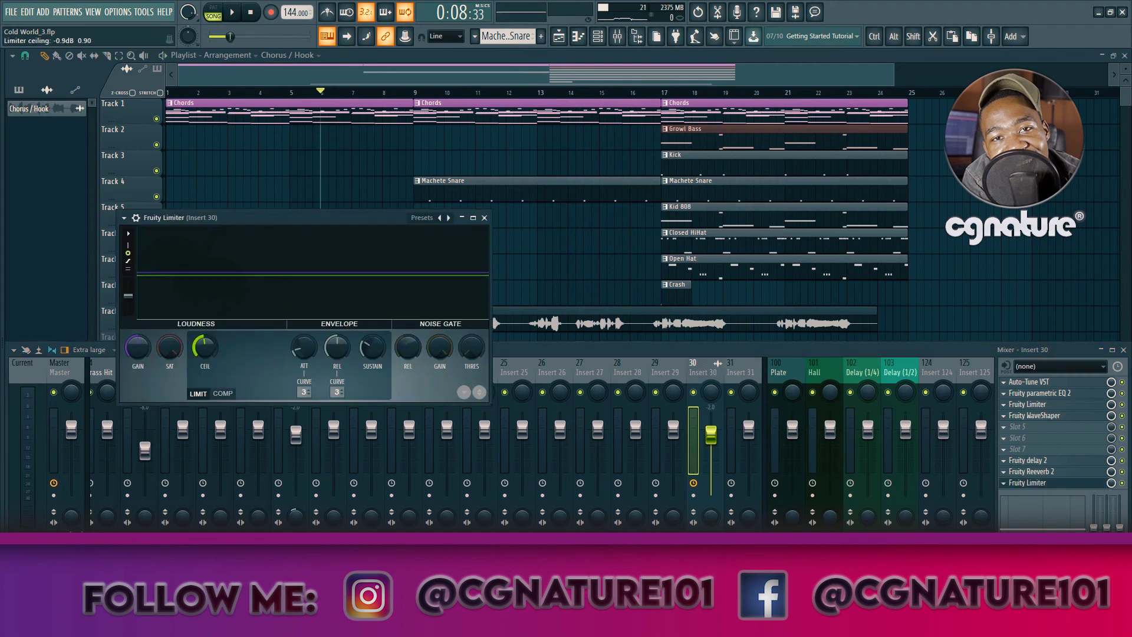
click(485, 219)
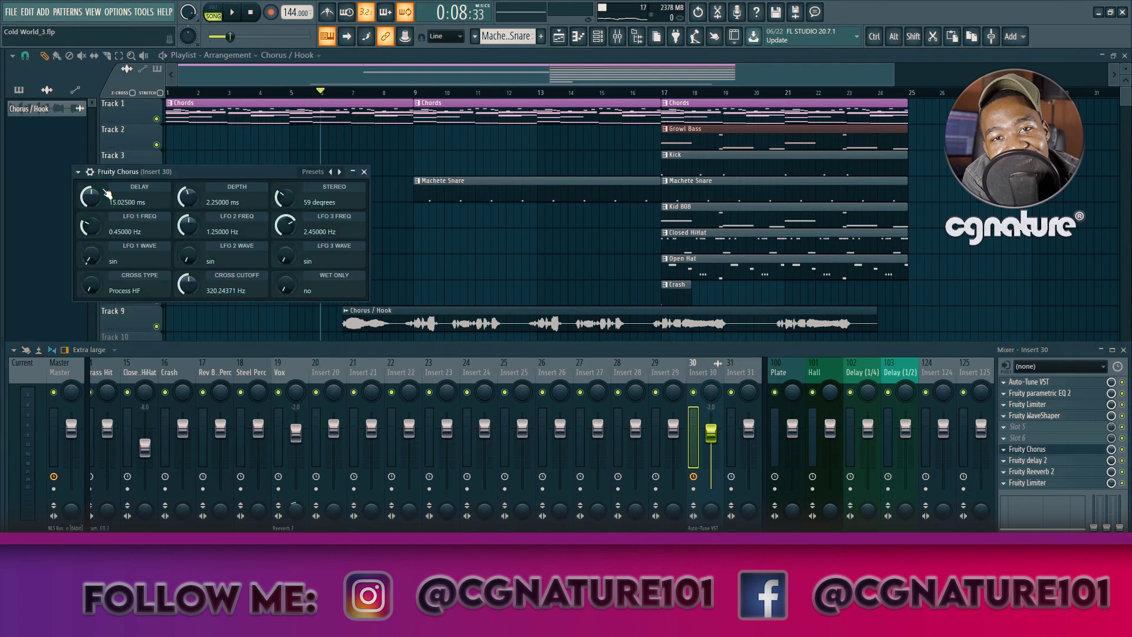
- Apply the Poly Chorus preset to Fruity Chorus in slot 7, reduce its mix level, close it and save the project
click(78, 172)
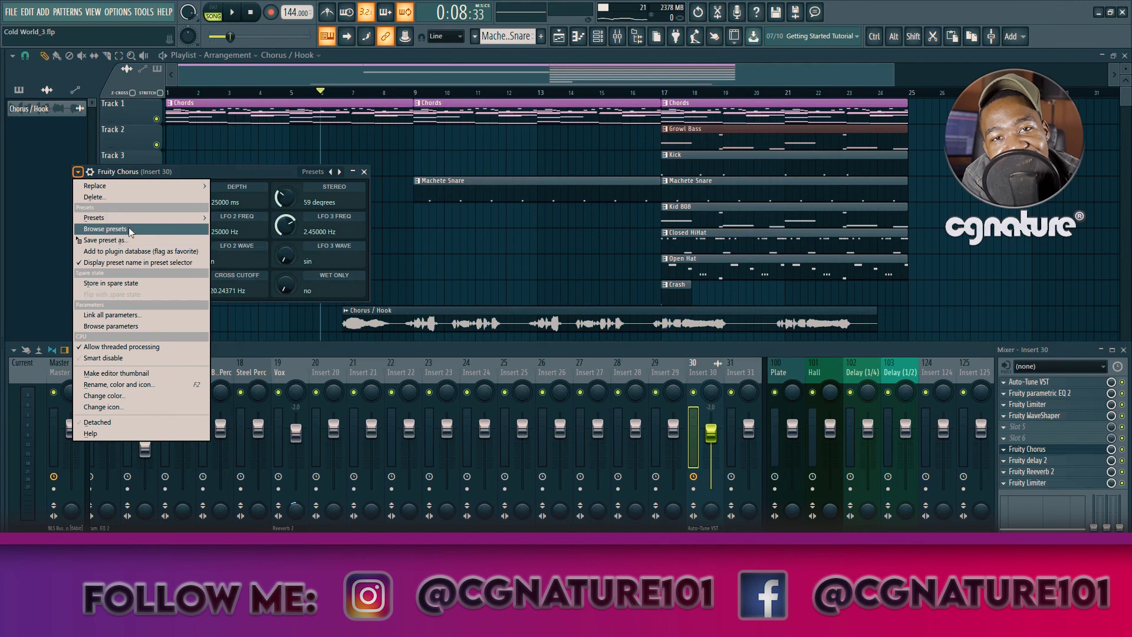
mouse_move(127, 219)
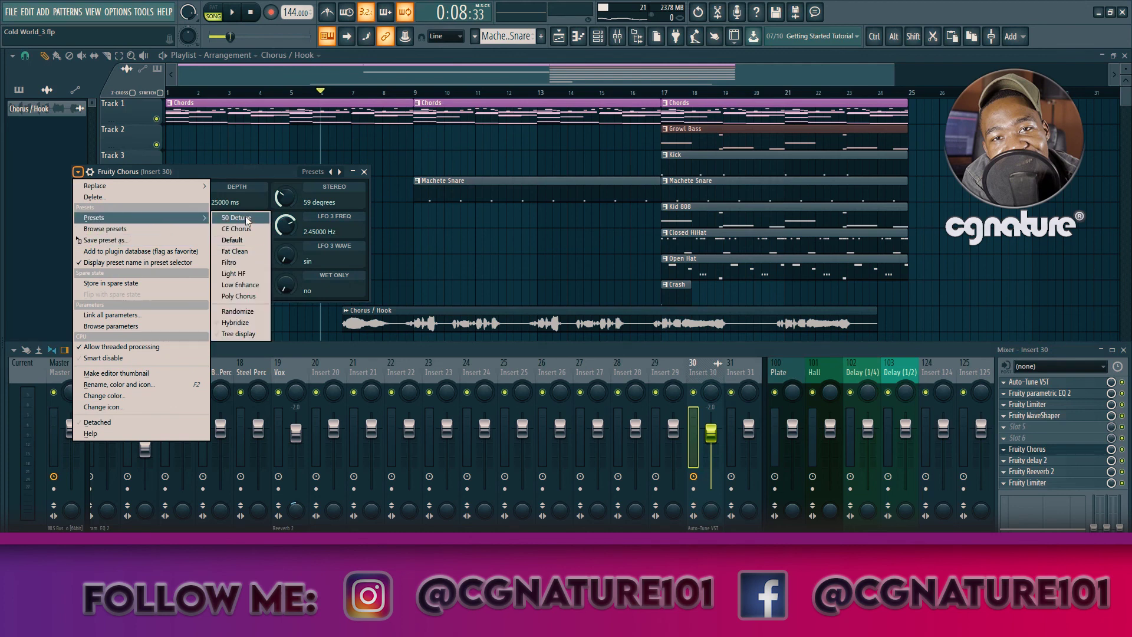
click(242, 295)
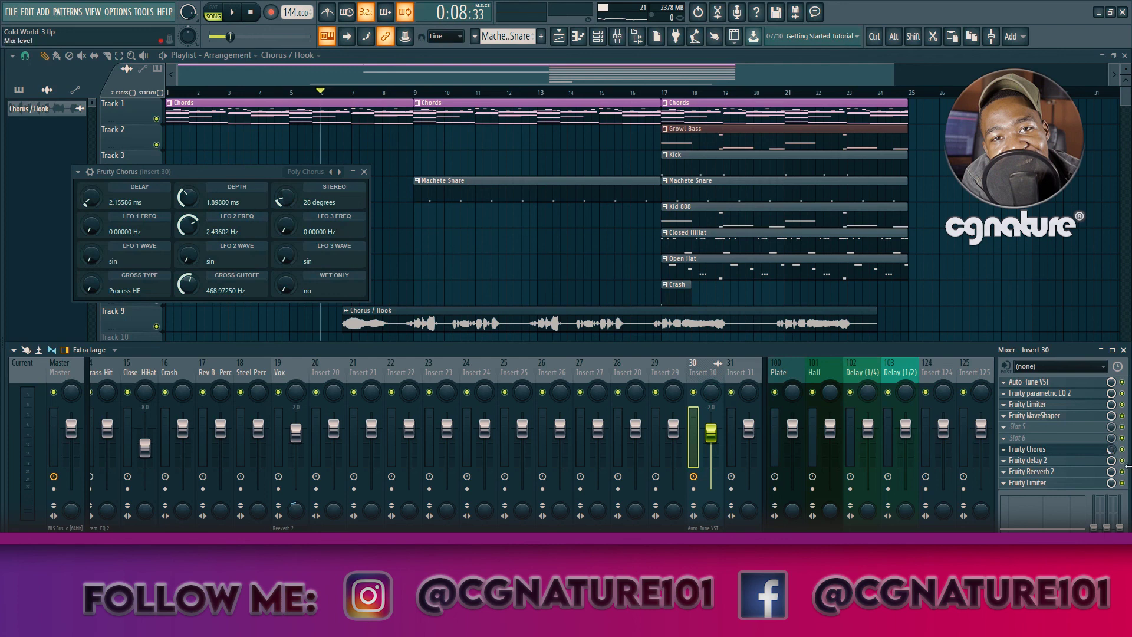
key(Escape)
key(ctrl+s)
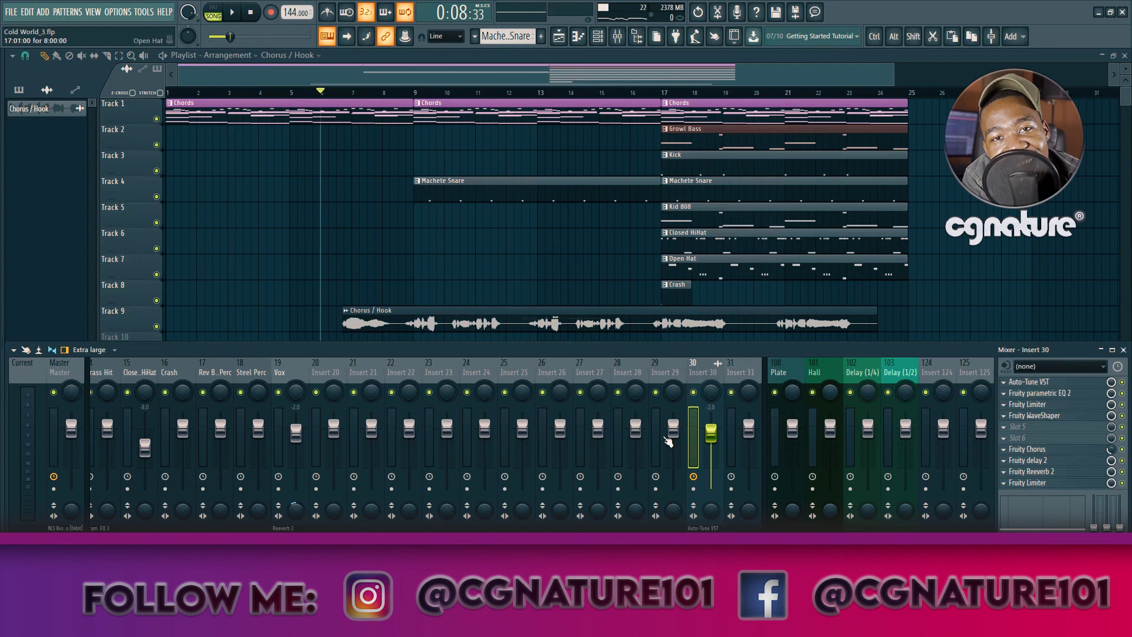
- Play the song from bar 6 and compare the vocal with all of Insert 30's effects off and on
key(space)
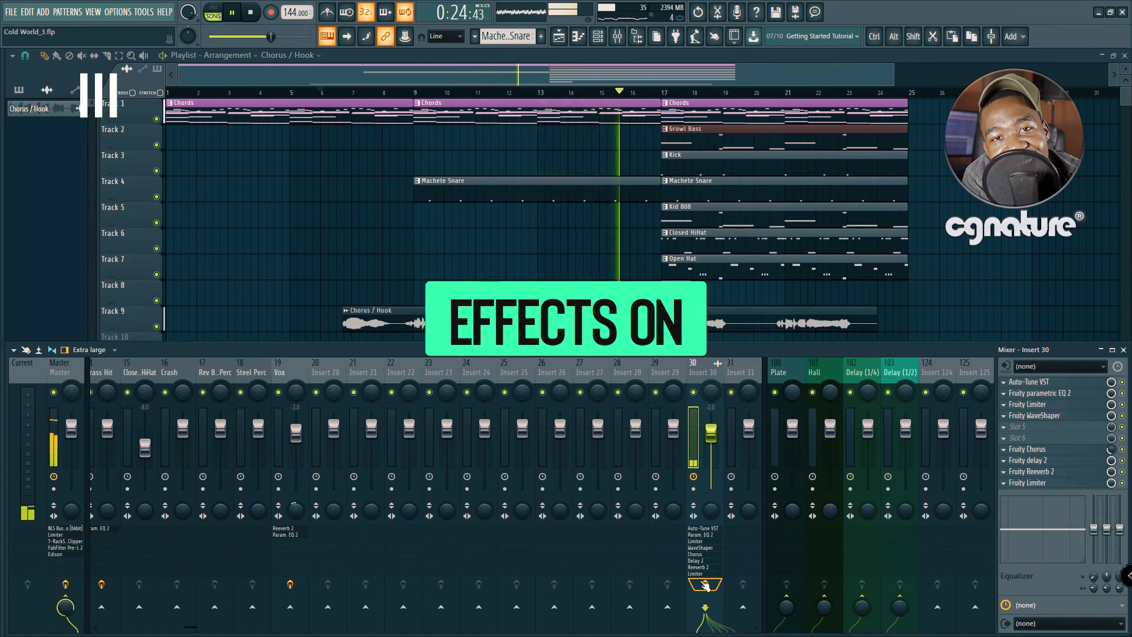
click(705, 585)
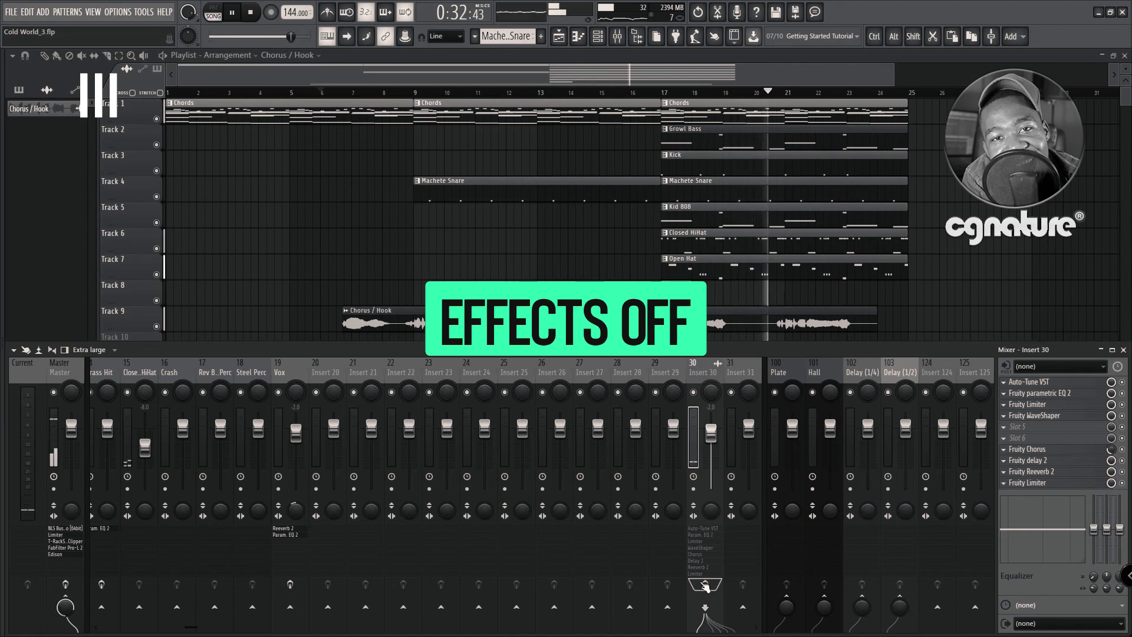
click(706, 585)
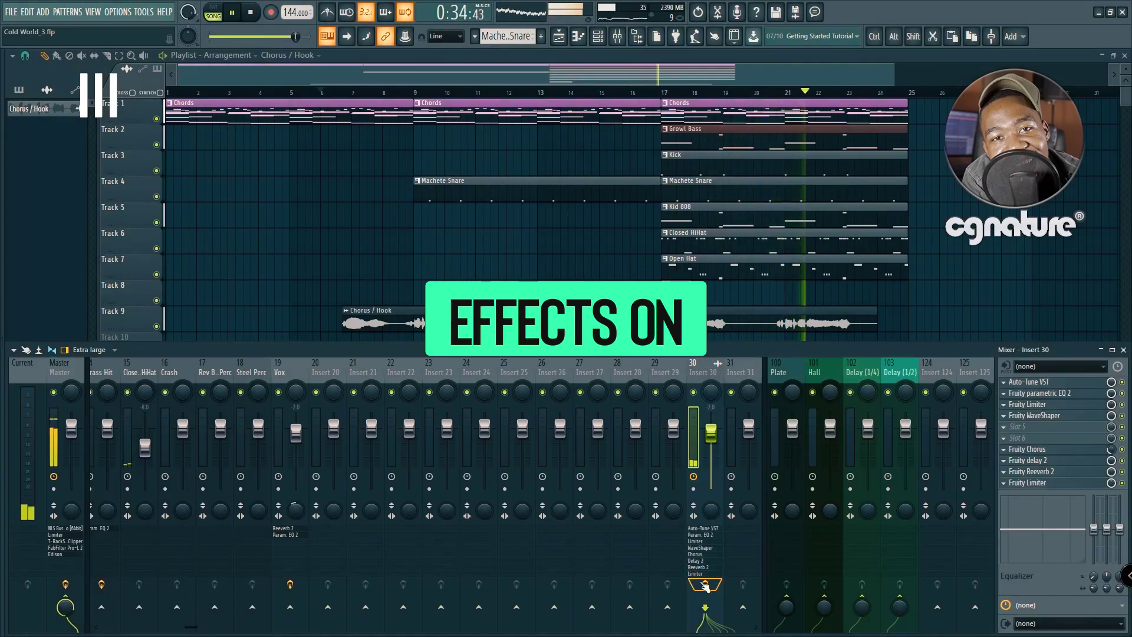